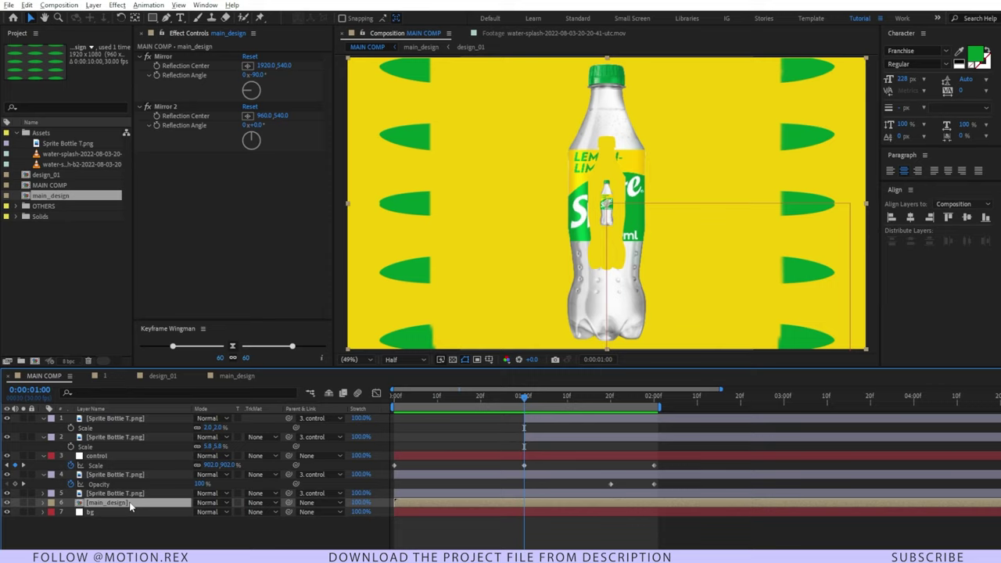
- Duplicate the main_design layer, move the copy above control, trim its start to 0:00:01:00 and preview it
key(ctrl+d)
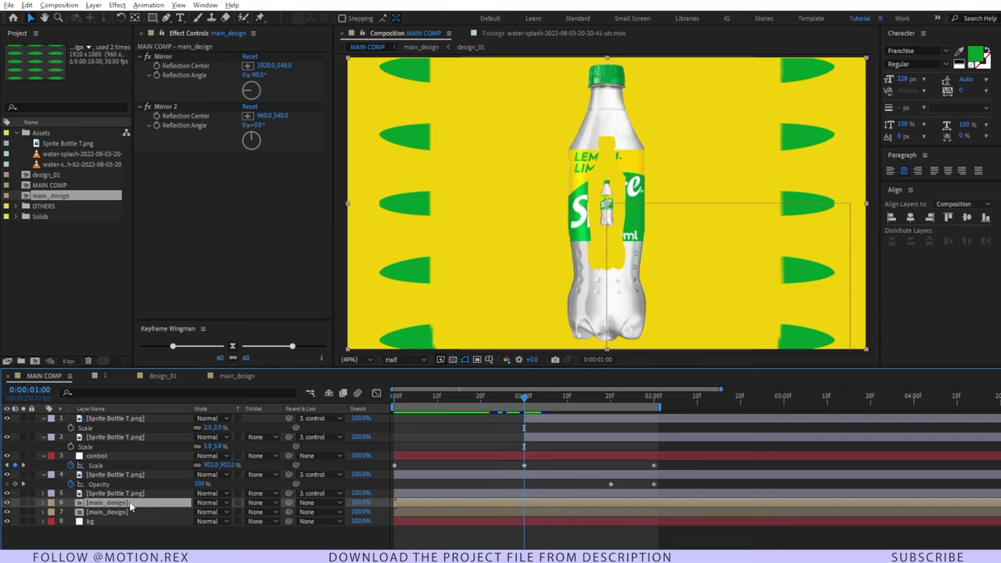
drag(122, 506, 125, 453)
key(alt+bracketleft)
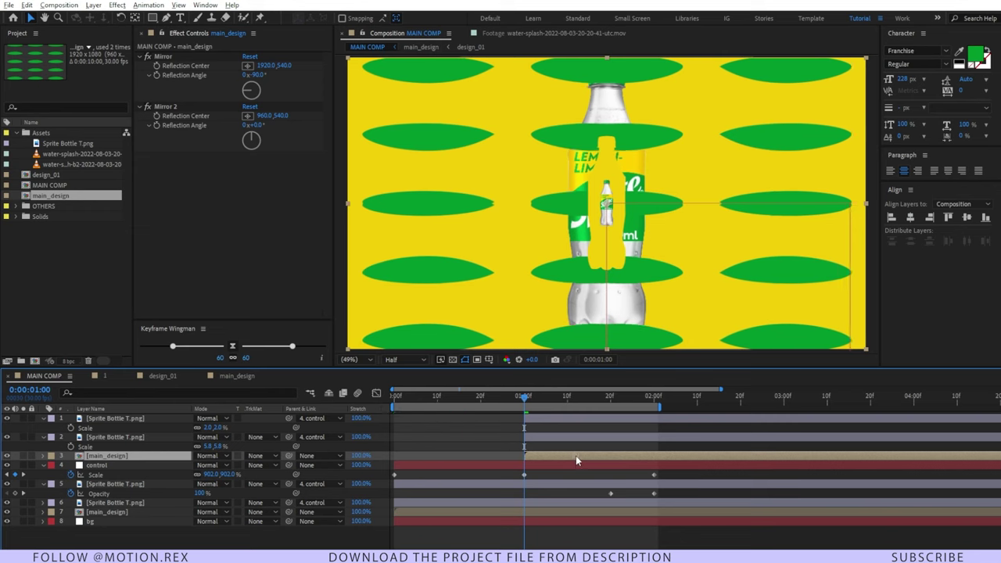
click(516, 400)
key(space)
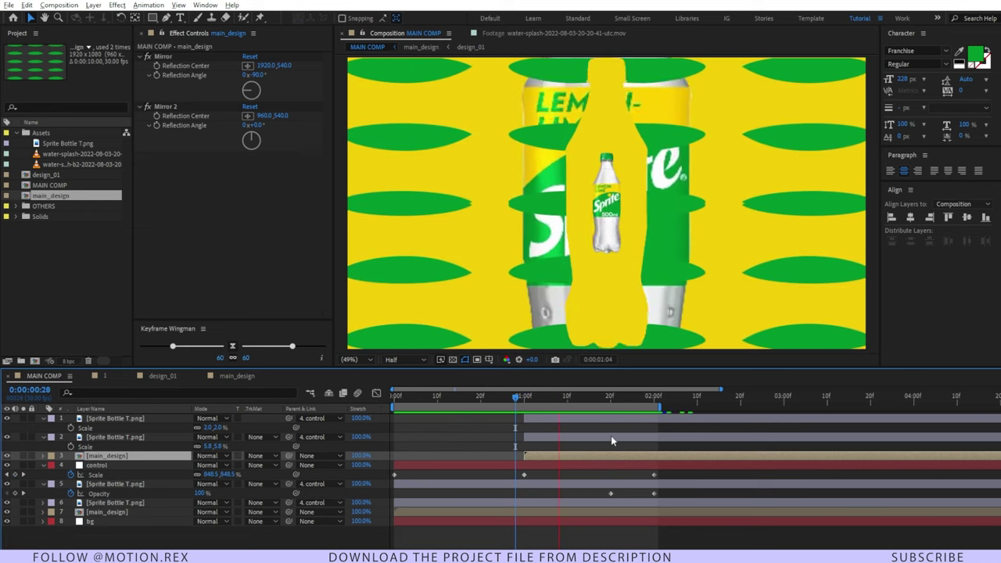
- Create a new composition named final_comp and add MAIN COMP to it as a layer
click(86, 521)
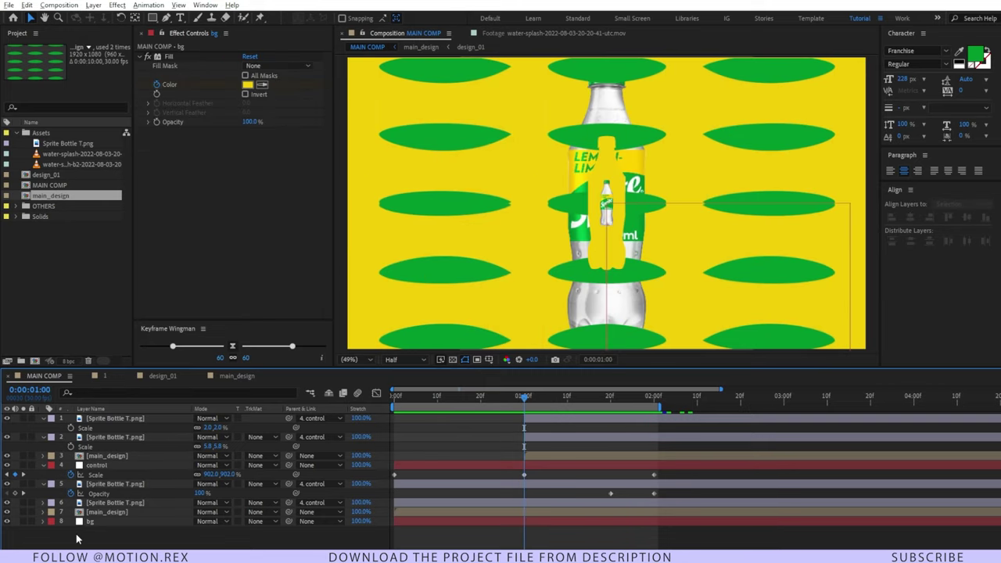
key(ctrl+k)
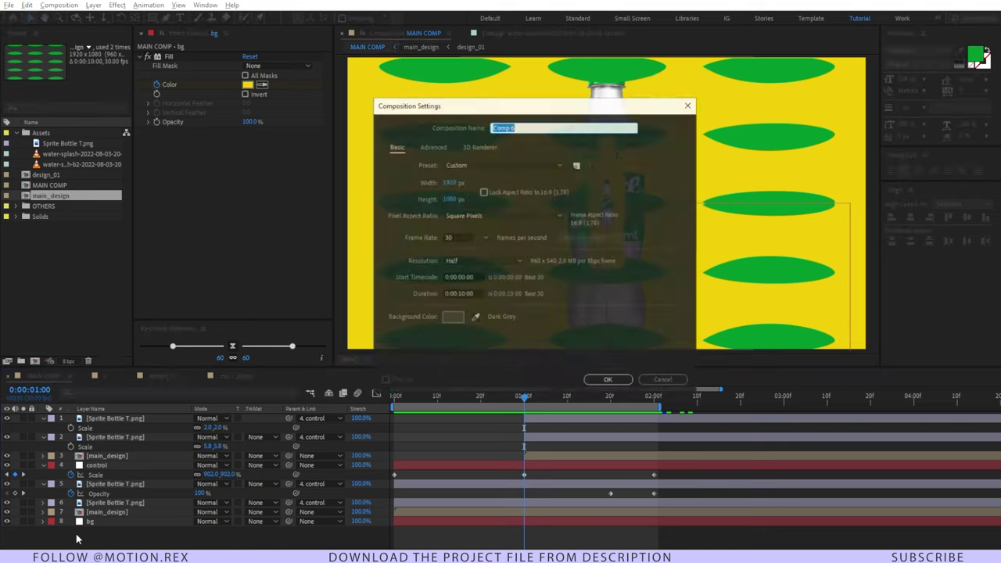
text(final_c)
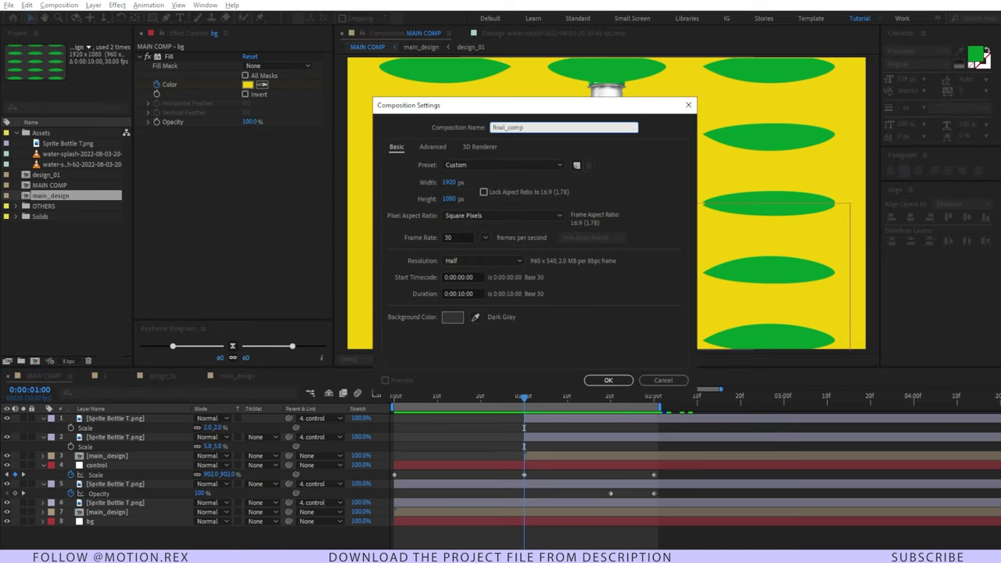
key(Return)
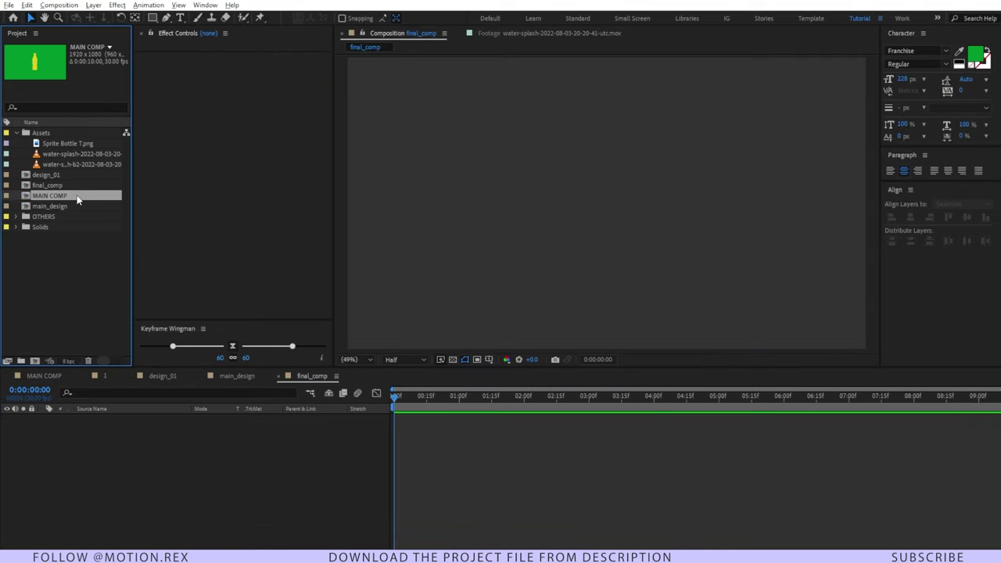
drag(78, 201, 102, 443)
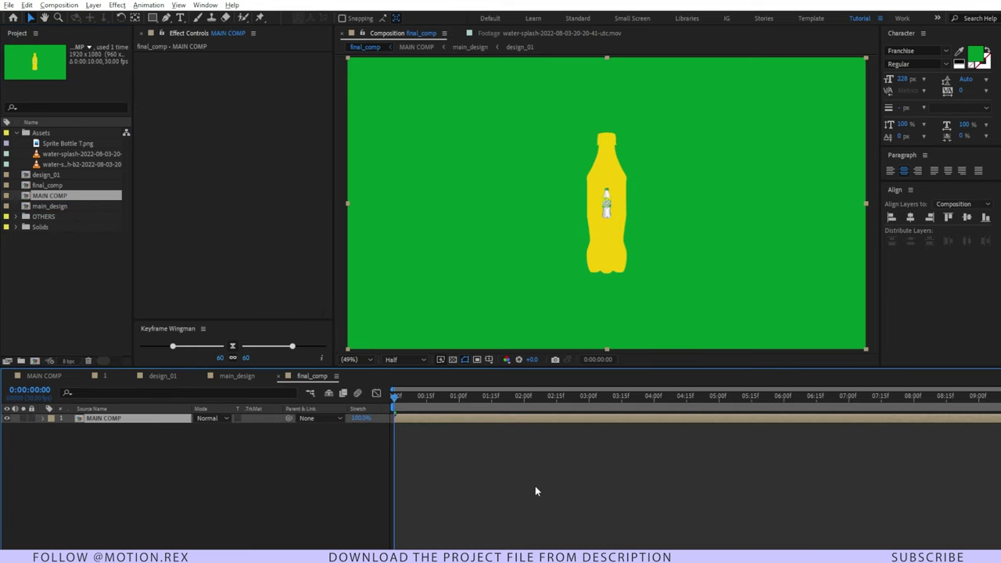
- End the MAIN COMP layer in final_comp at 0:00:02:00 and make a duplicate that starts there
click(500, 399)
click(50, 377)
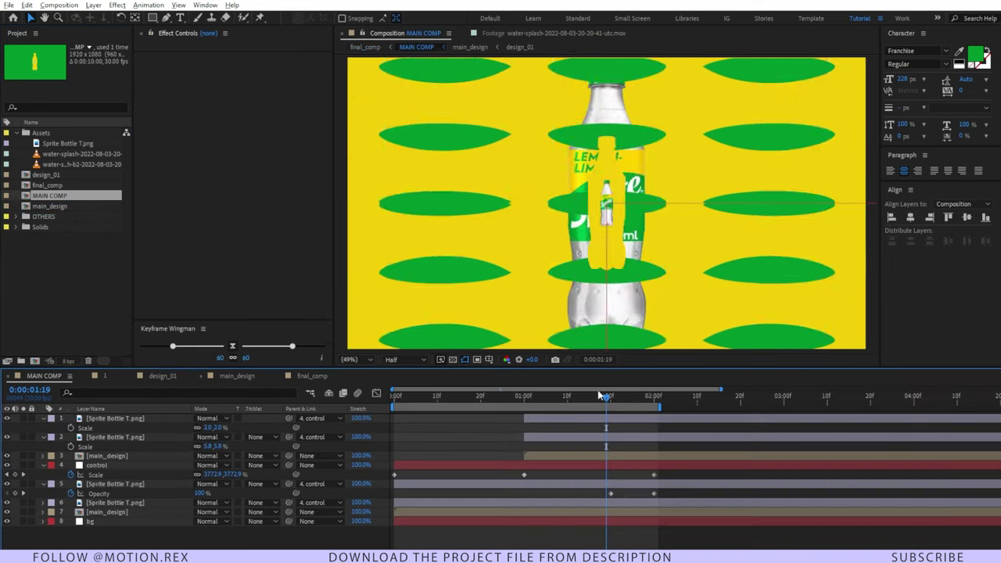
drag(611, 399, 654, 405)
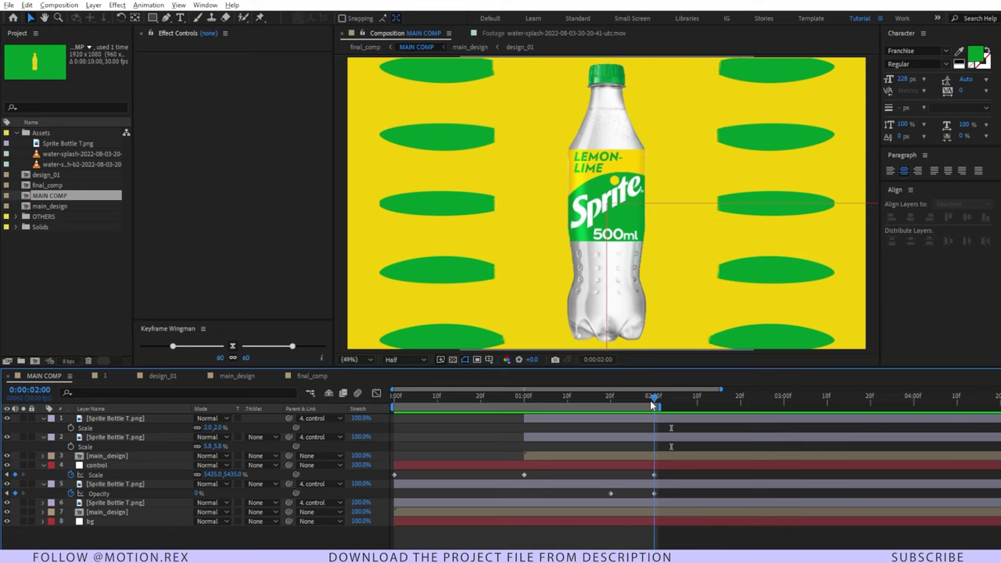
click(300, 374)
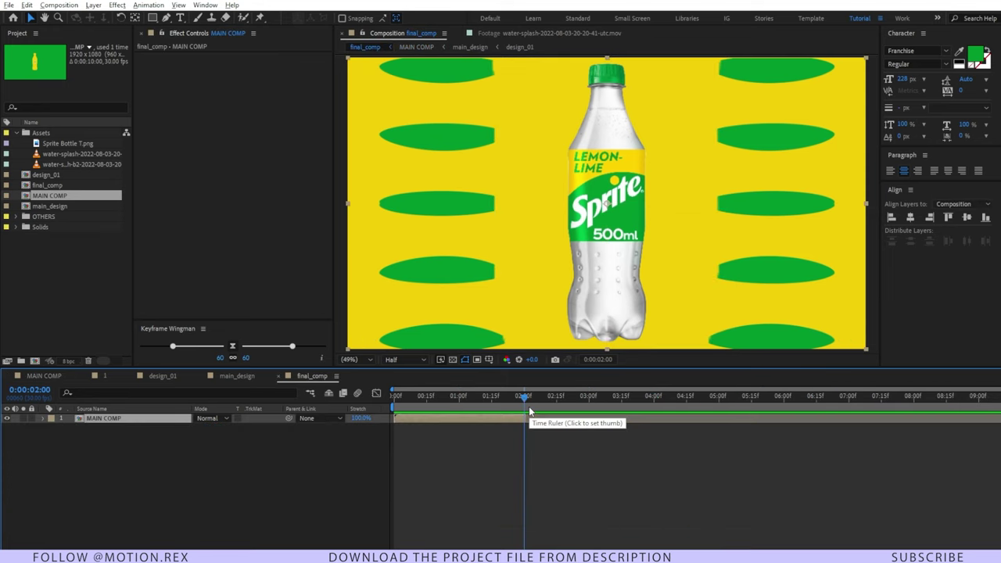
key(ctrl+shift+d)
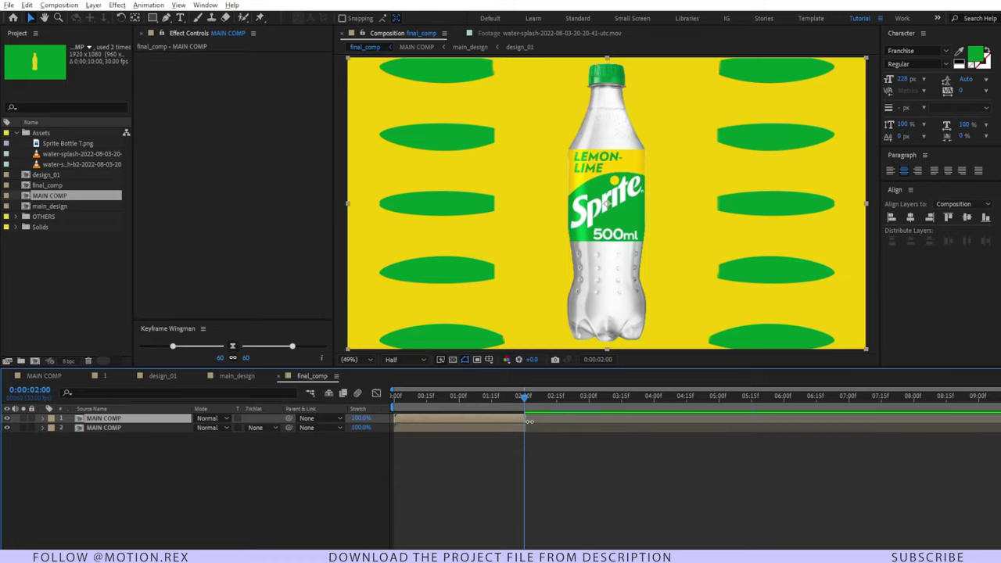
key([)
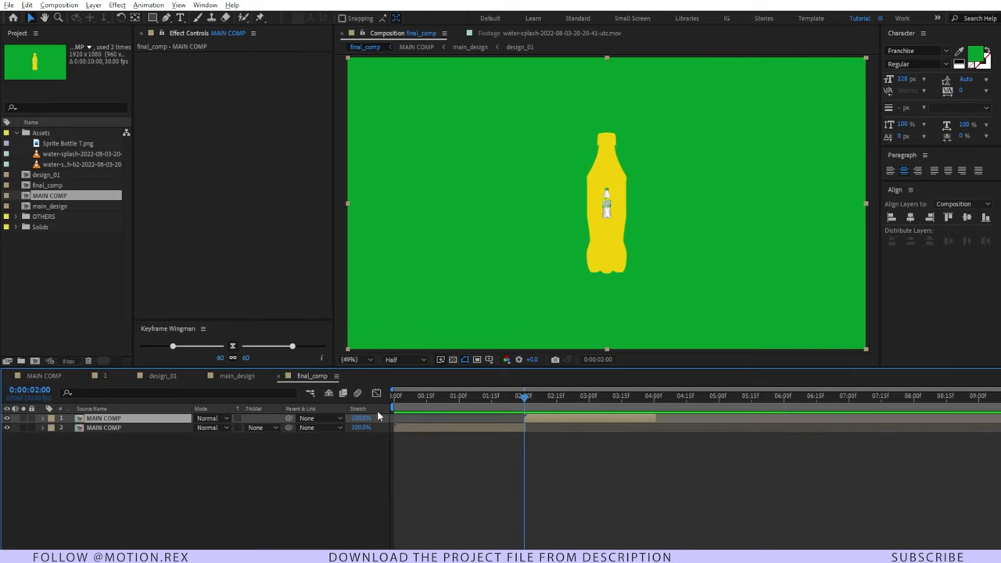
click(359, 420)
right_click(384, 413)
mouse_move(453, 441)
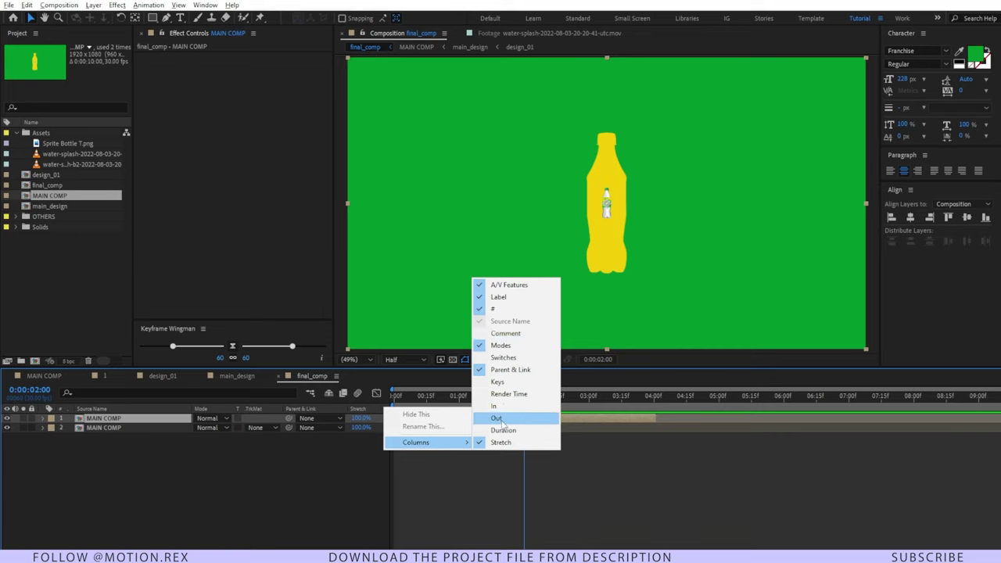
click(318, 474)
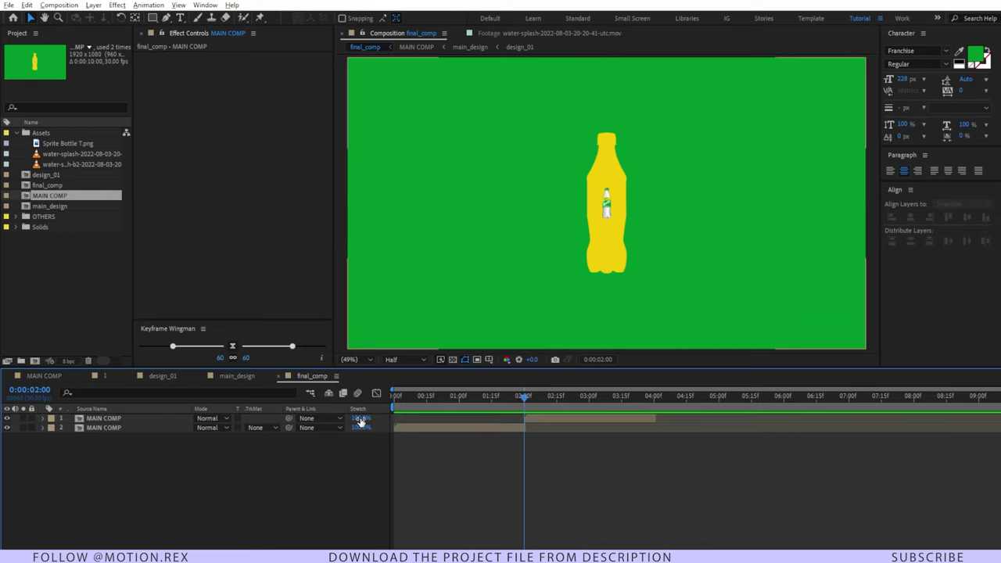
- Set the time stretch factor of the second MAIN COMP clip to 25% and preview it
click(360, 420)
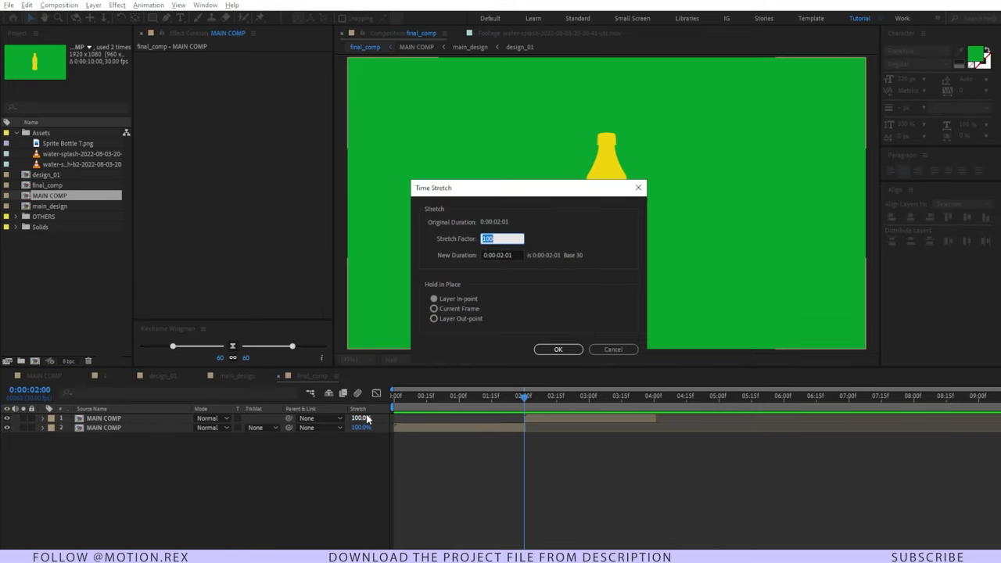
key(Return)
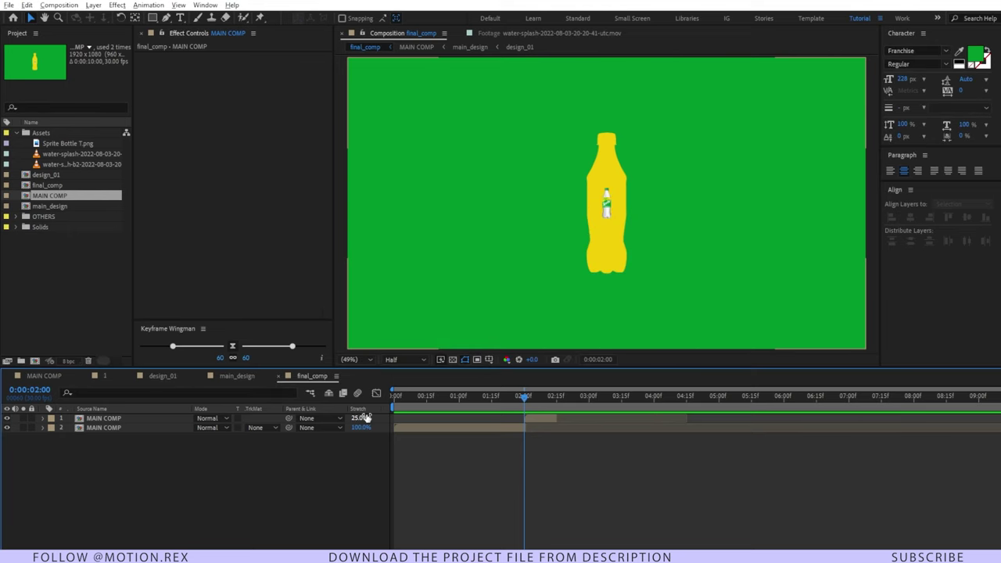
key(space)
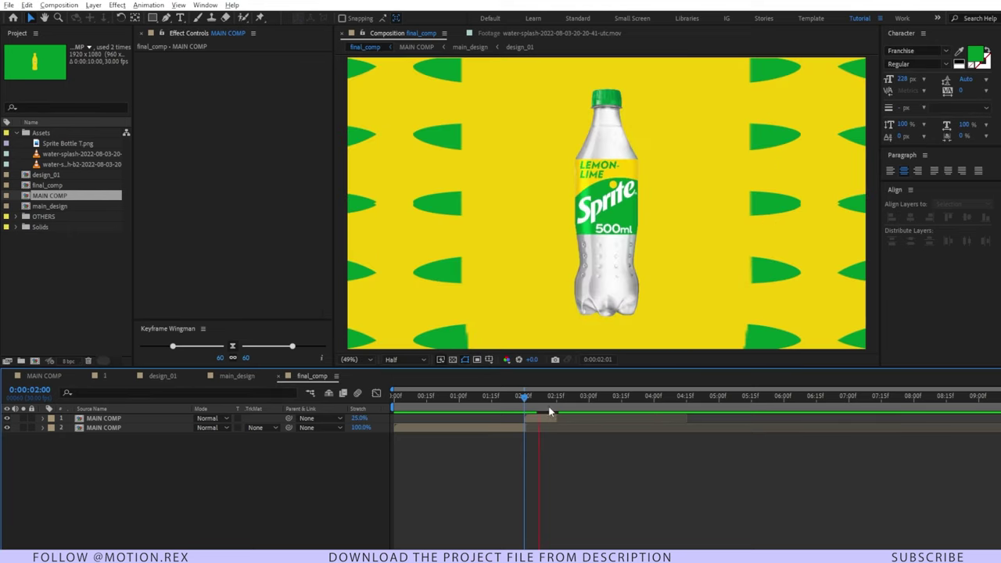
key(space)
- Duplicate the 25% MAIN COMP clip, start the copy at 0:00:02:15, set its stretch factor to 10% and preview from the beginning
click(556, 404)
click(541, 420)
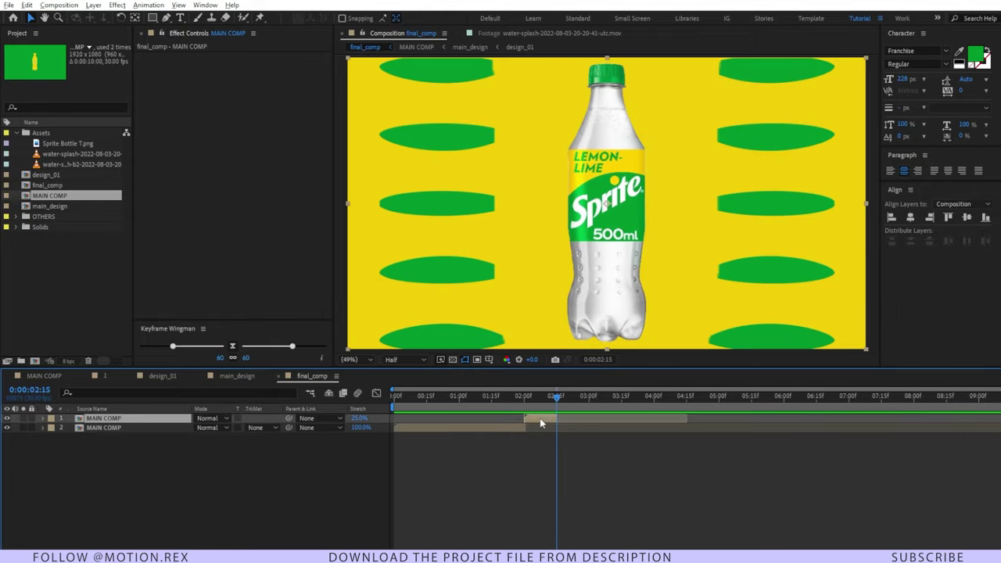
key(ctrl+d)
key(bracketleft)
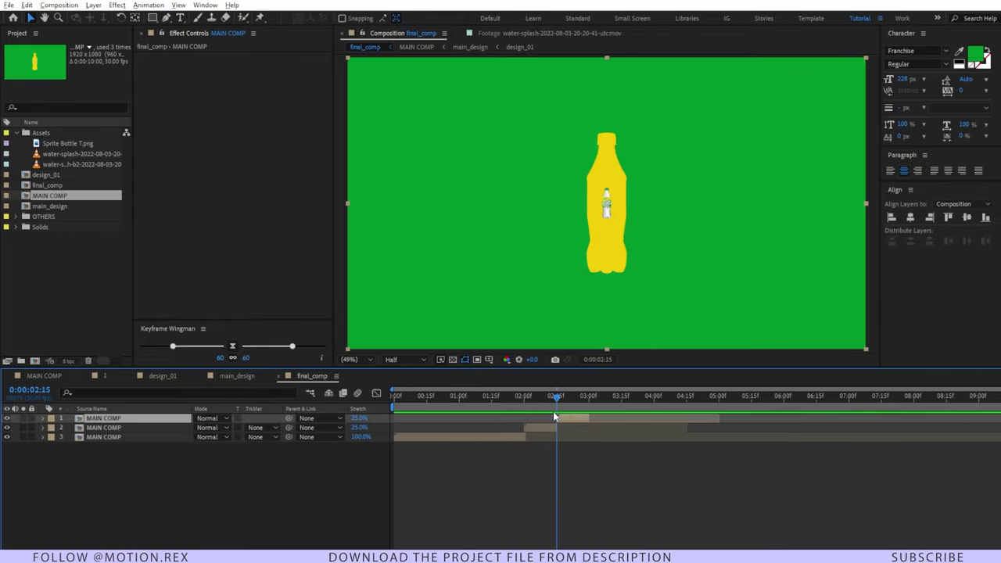
click(359, 419)
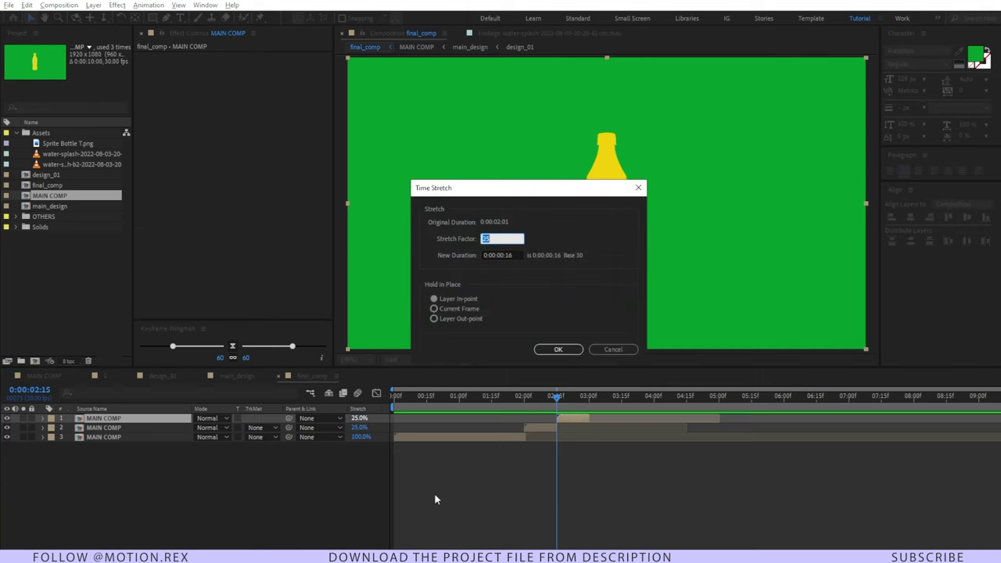
key(Return)
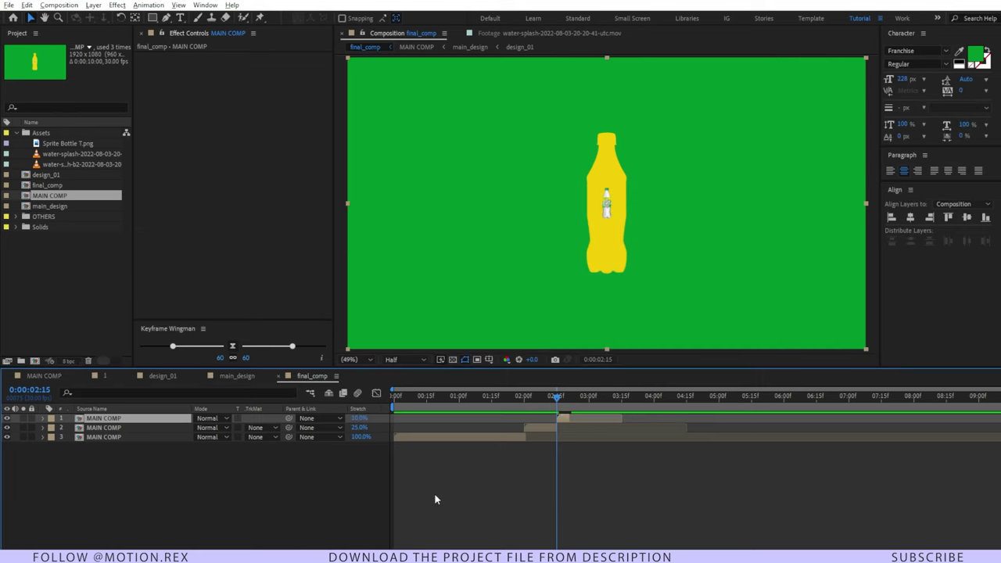
drag(557, 398, 369, 443)
key(space)
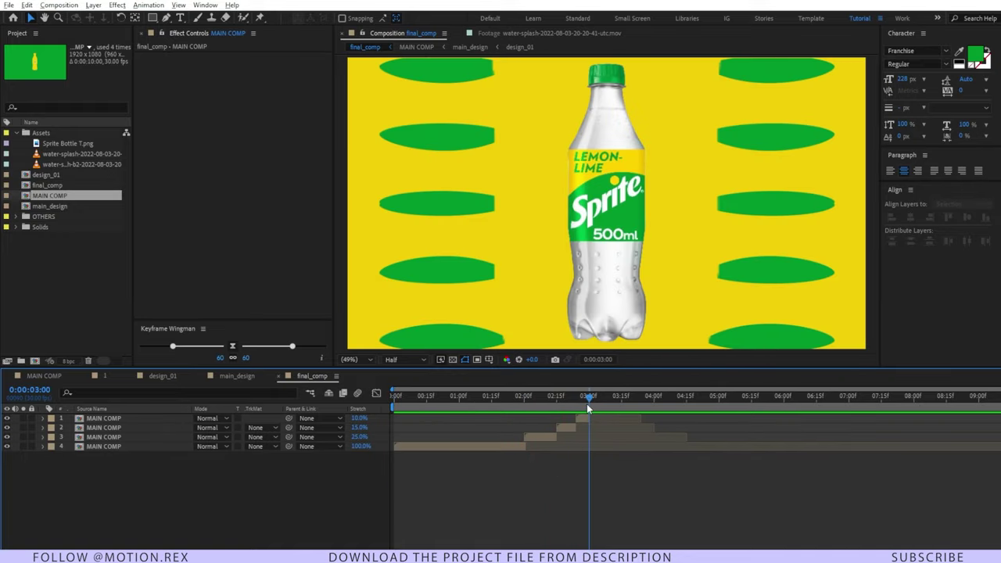
- Create a 1920 x 1080 white solid in final_comp starting at 0:00:03:00 and rename it bg
click(81, 275)
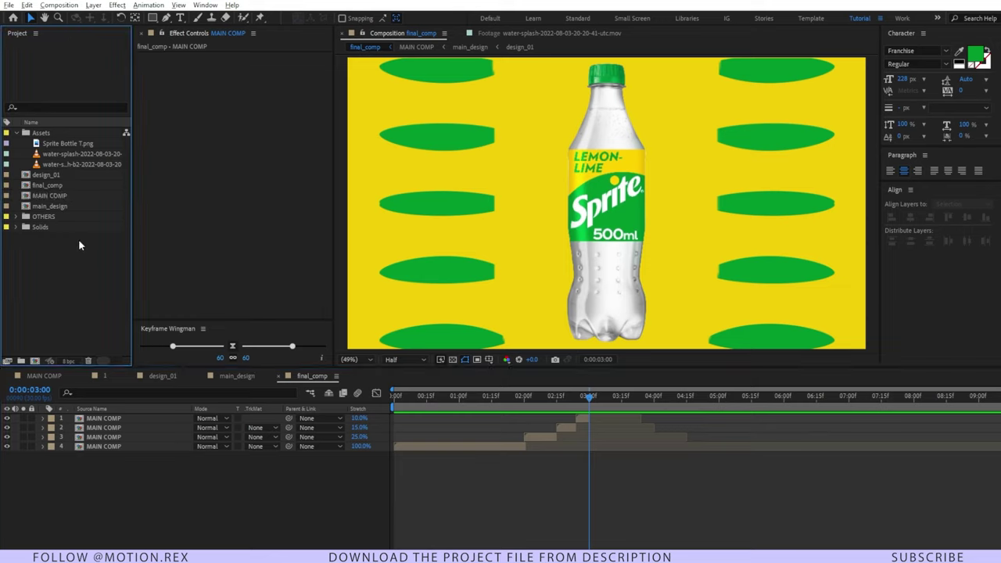
click(535, 465)
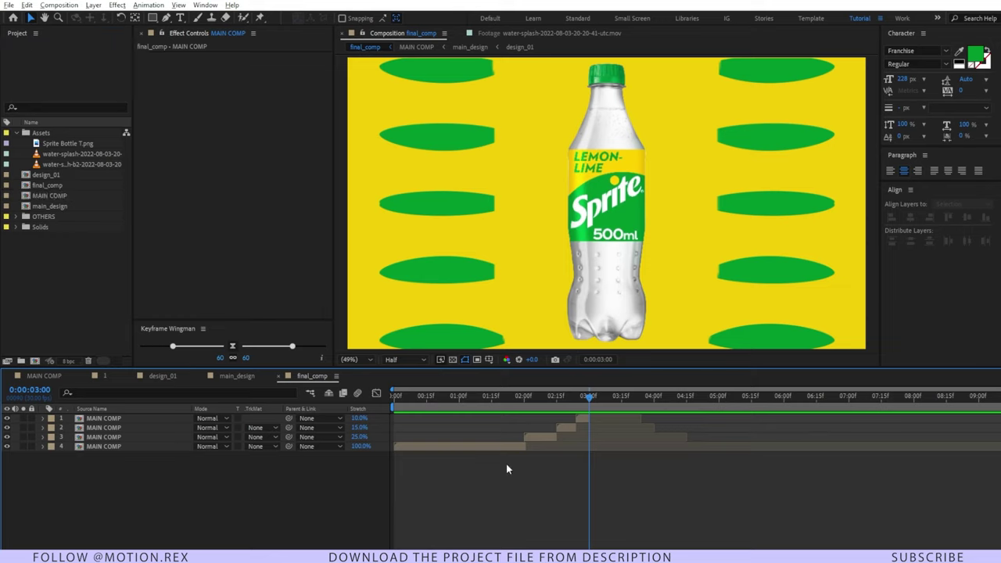
key(ctrl+y)
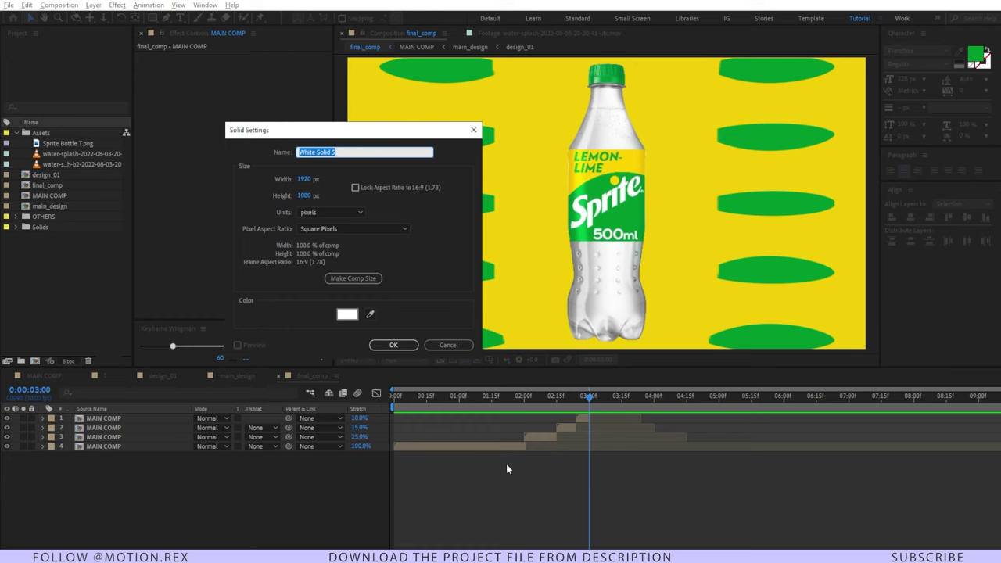
key(Return)
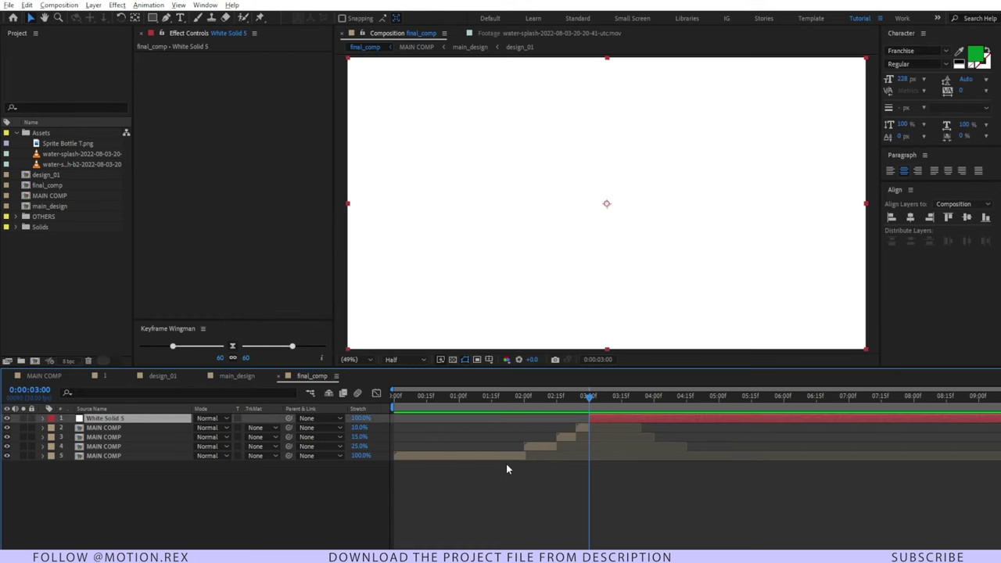
key(Return)
text(bg)
key(Return)
- Apply the Fill effect to the bg solid
key(ctrl+space)
text(fi)
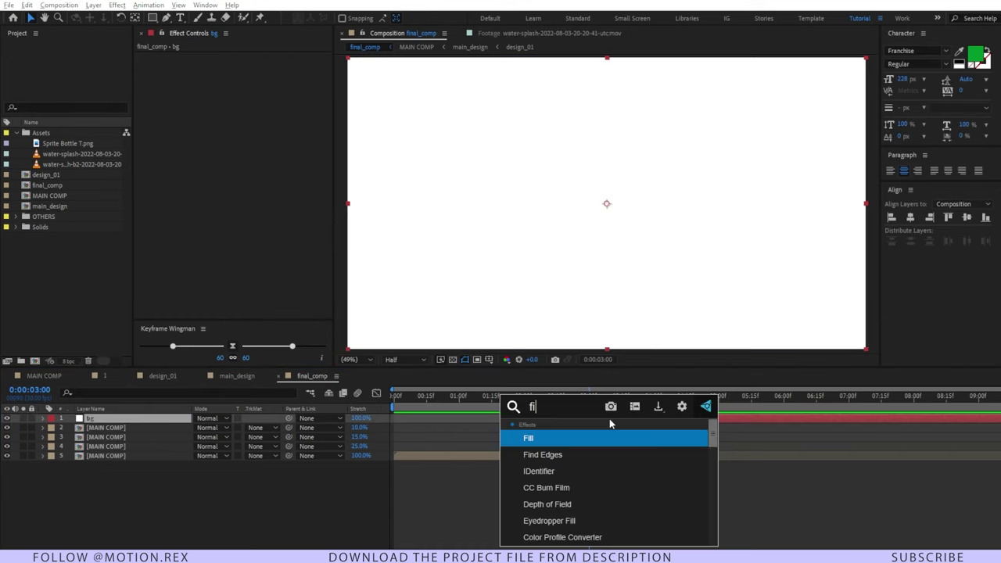
text(l)
key(Return)
click(611, 421)
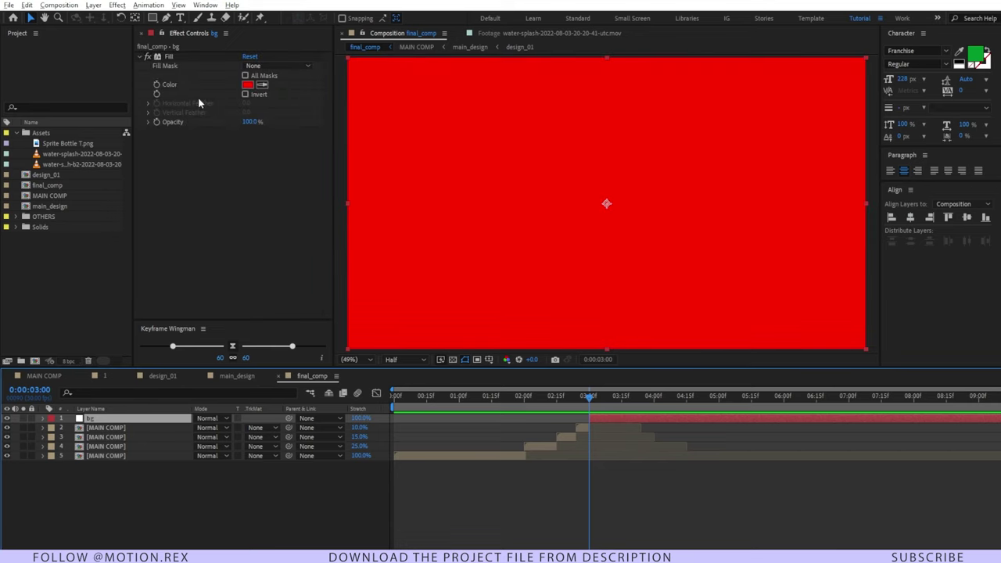
- Set the bg solid's Fill color to the yellow sampled from the MAIN COMP background, and return the playhead to 0:00:03:00
click(544, 398)
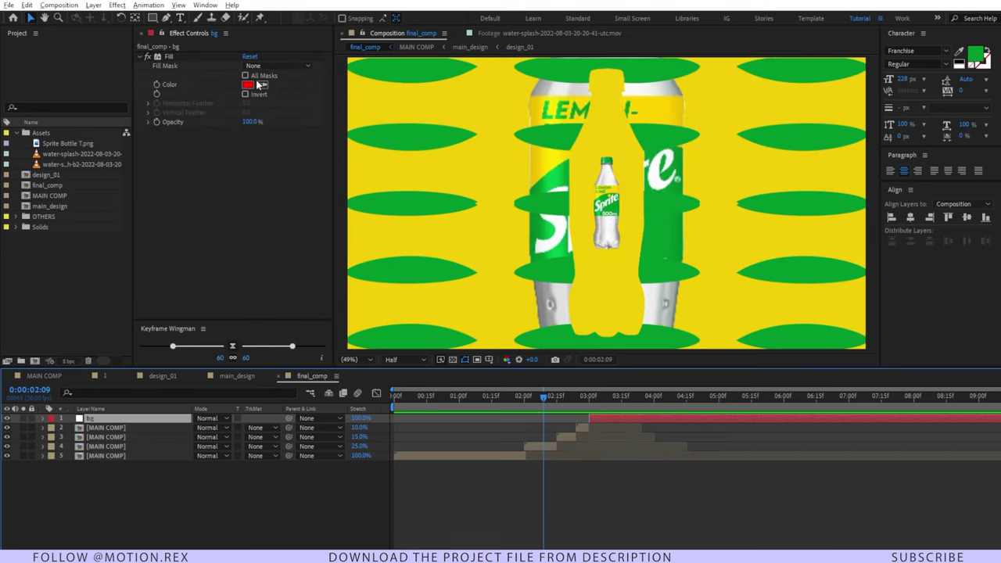
click(262, 84)
click(475, 96)
click(575, 397)
drag(573, 400, 590, 412)
click(473, 462)
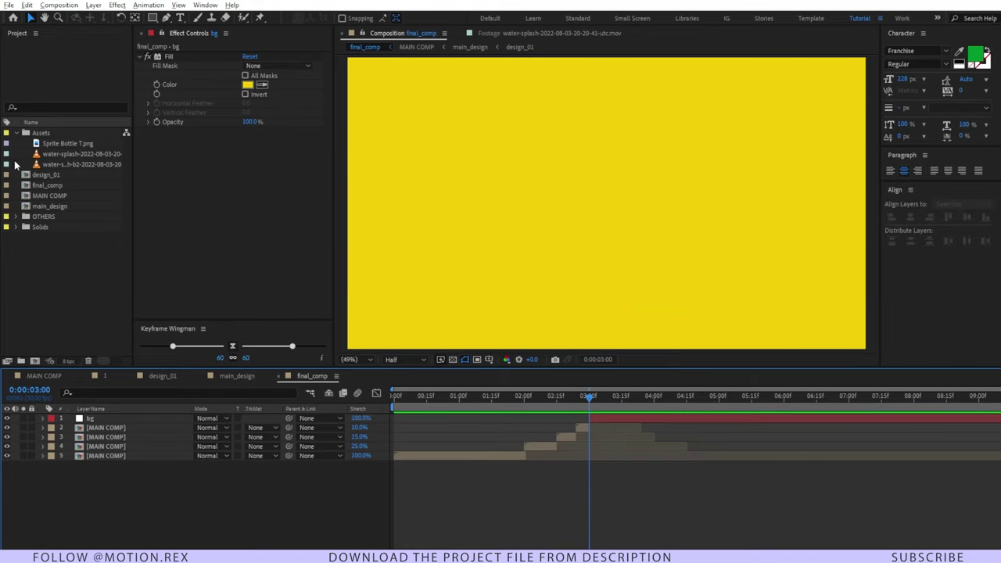
- Add Sprite Bottle T.png above bg, trim its start to 0:00:03:00 and reveal its Scale property
click(63, 145)
drag(82, 146, 112, 418)
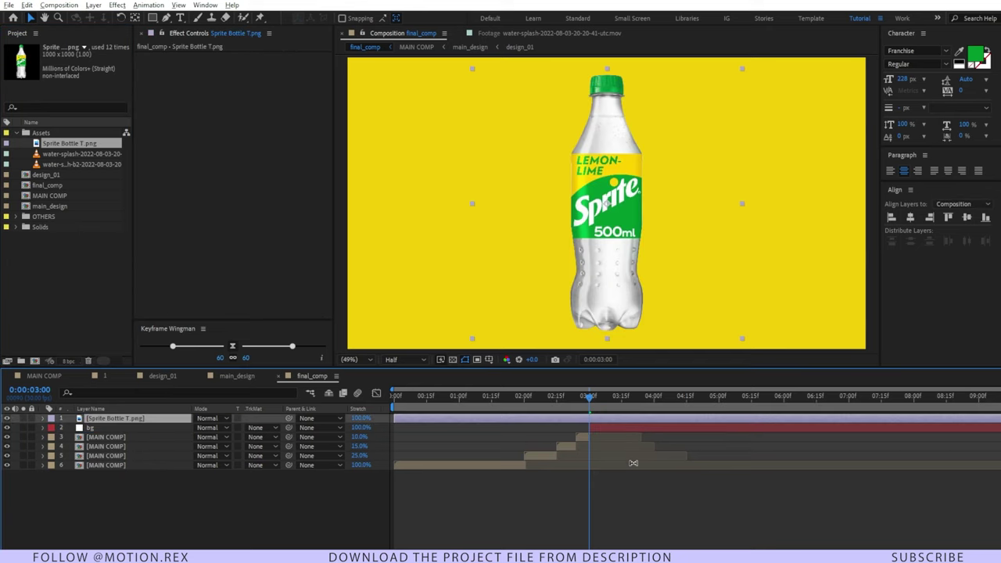
key(alt+bracketleft)
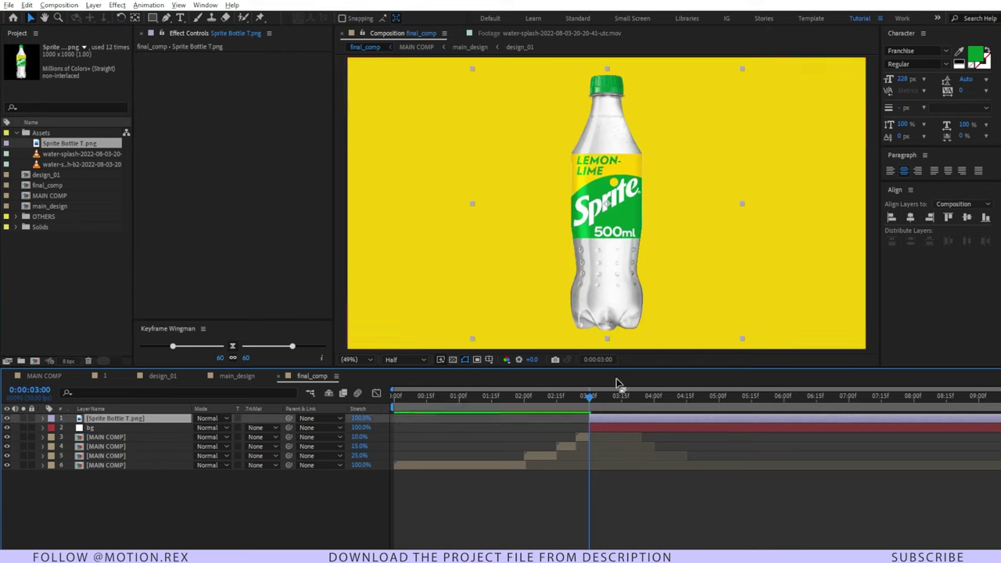
key(s)
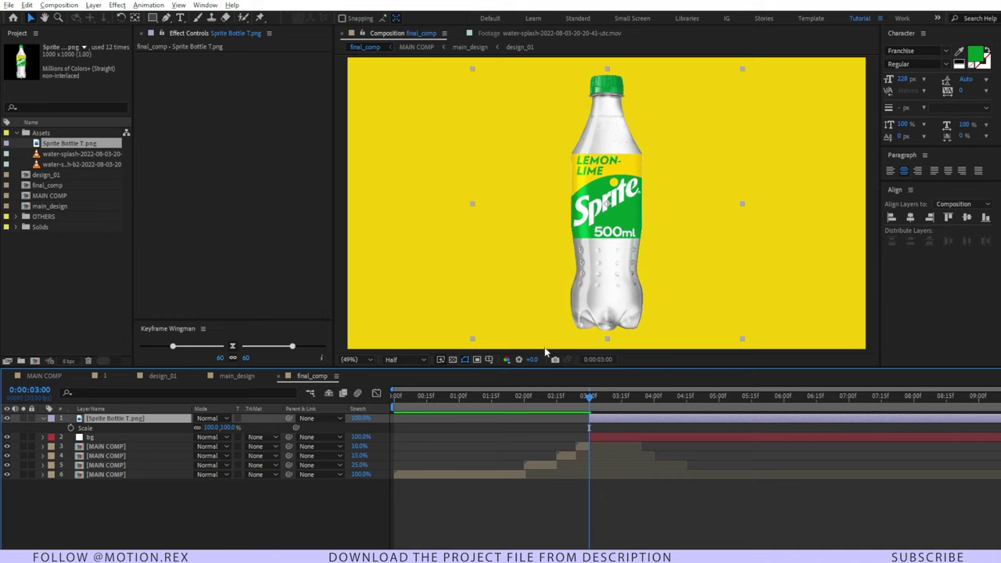
click(84, 498)
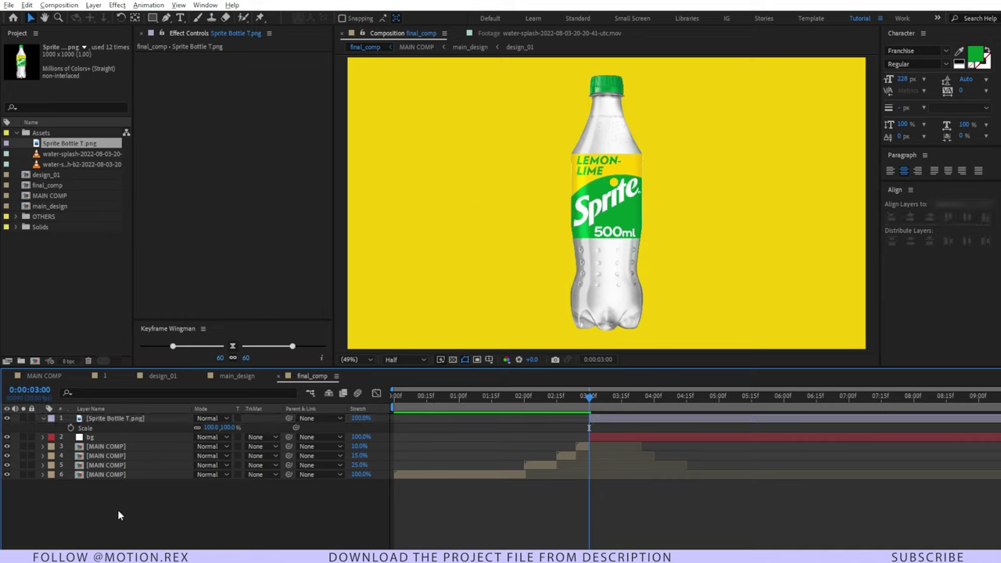
click(63, 165)
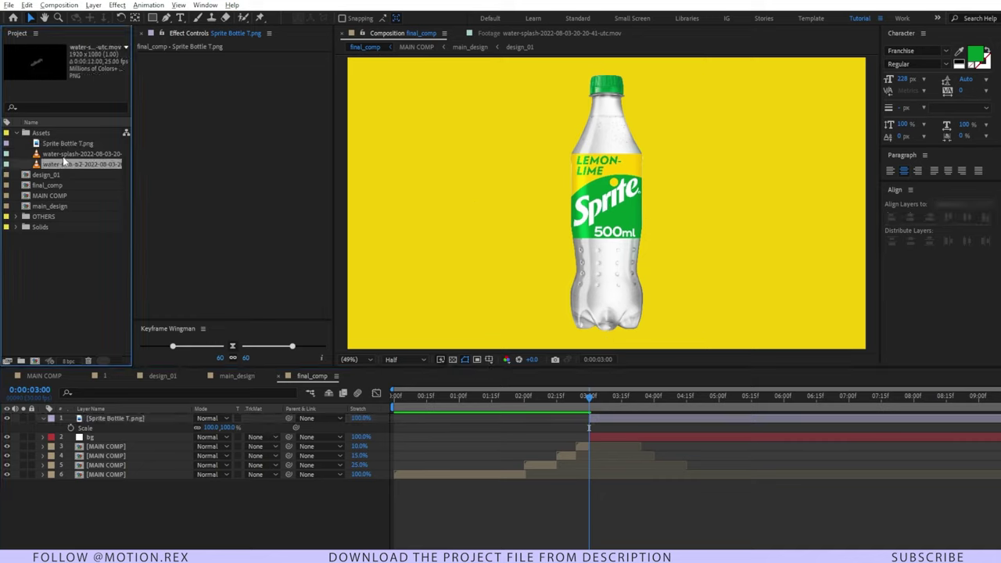
click(67, 155)
drag(69, 155, 96, 420)
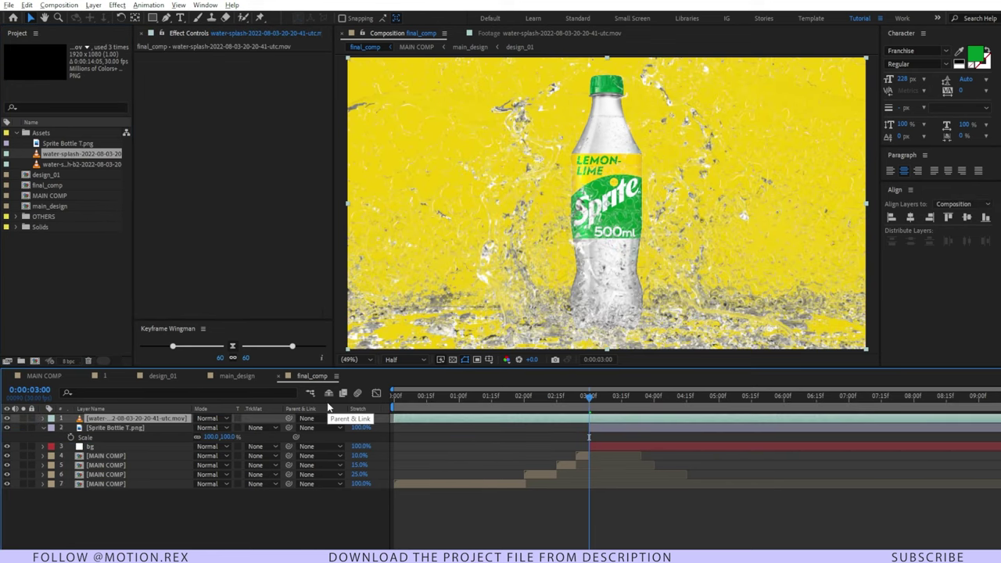
key(bracketleft)
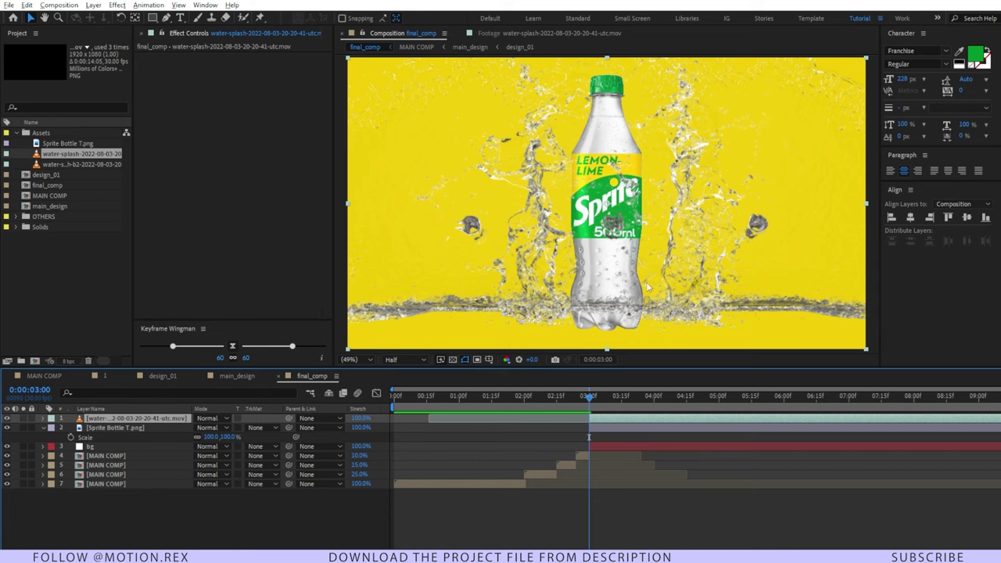
click(638, 282)
drag(639, 281, 633, 316)
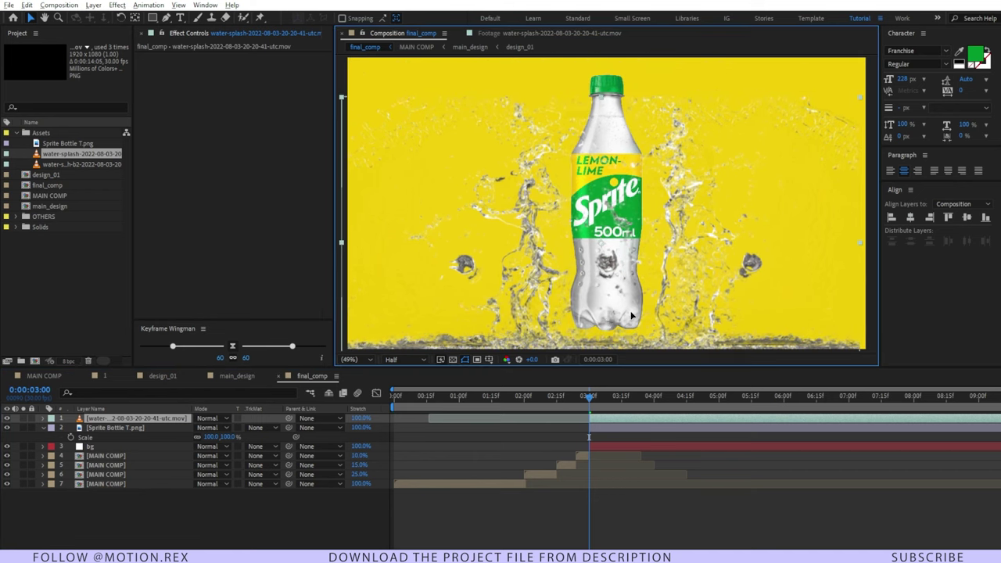
click(557, 510)
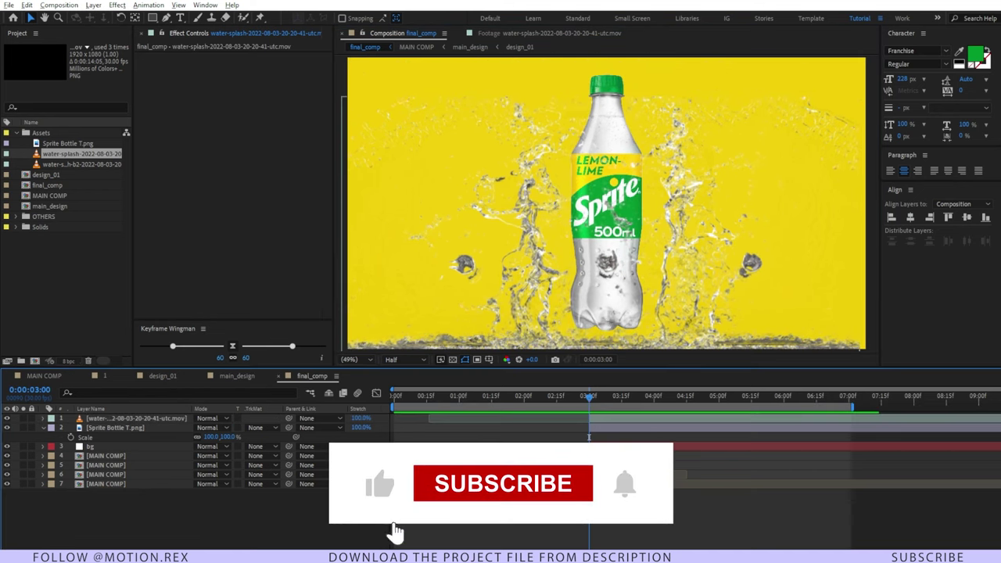
- Create the text "fresh" in green Franchise, center it in the frame and place its layer between the Sprite bottle and bg
click(180, 17)
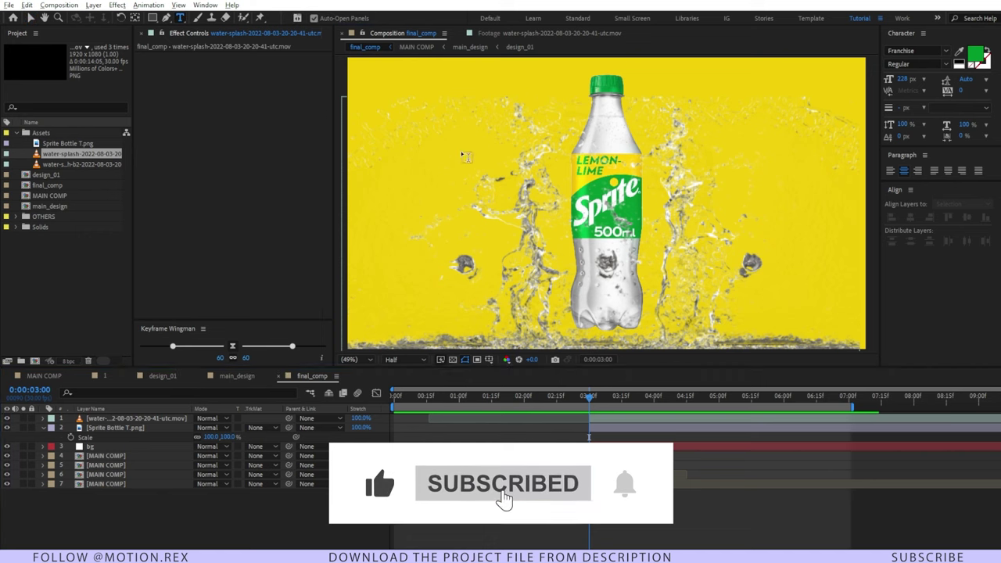
click(426, 152)
text(fresh)
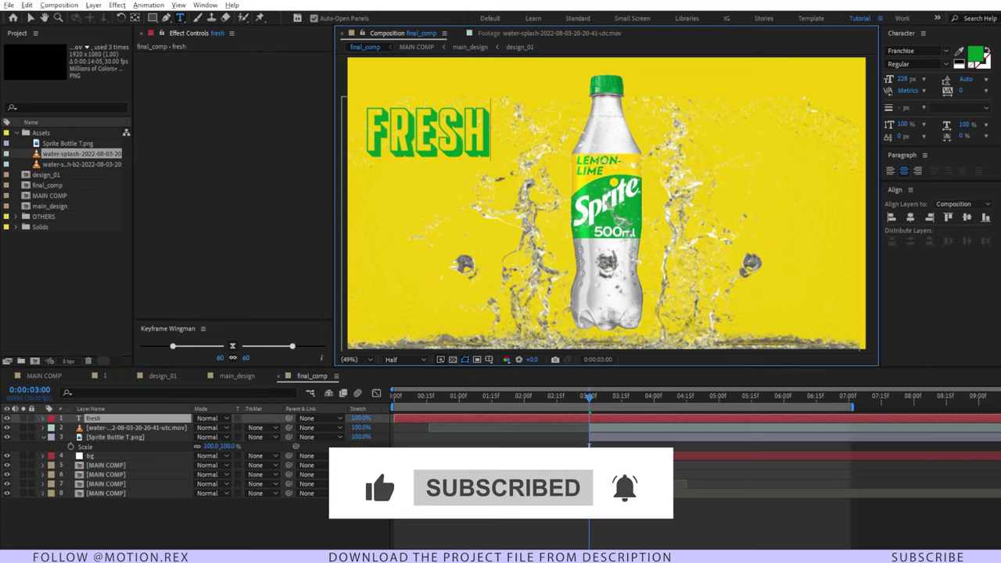
key(Escape)
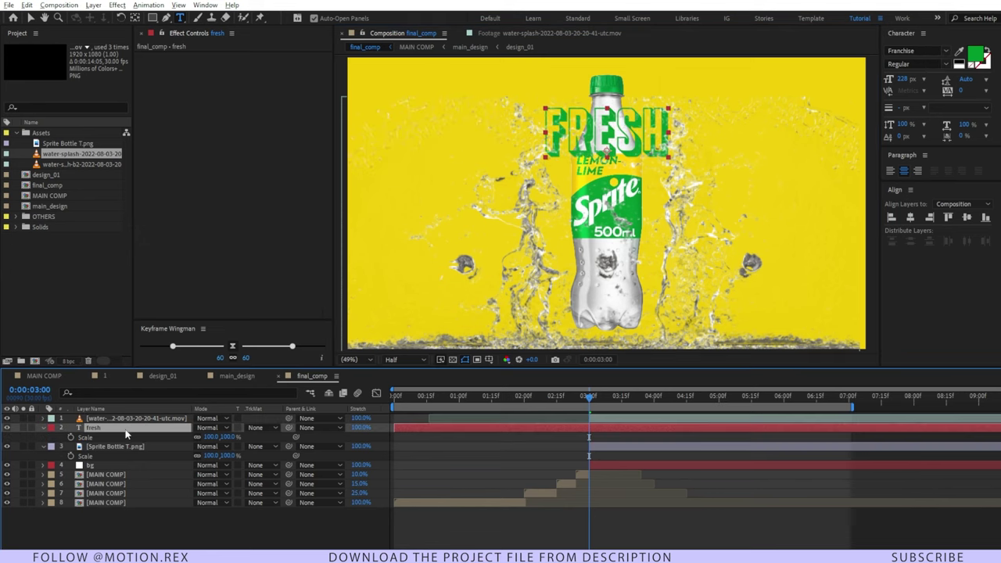
drag(111, 433, 114, 465)
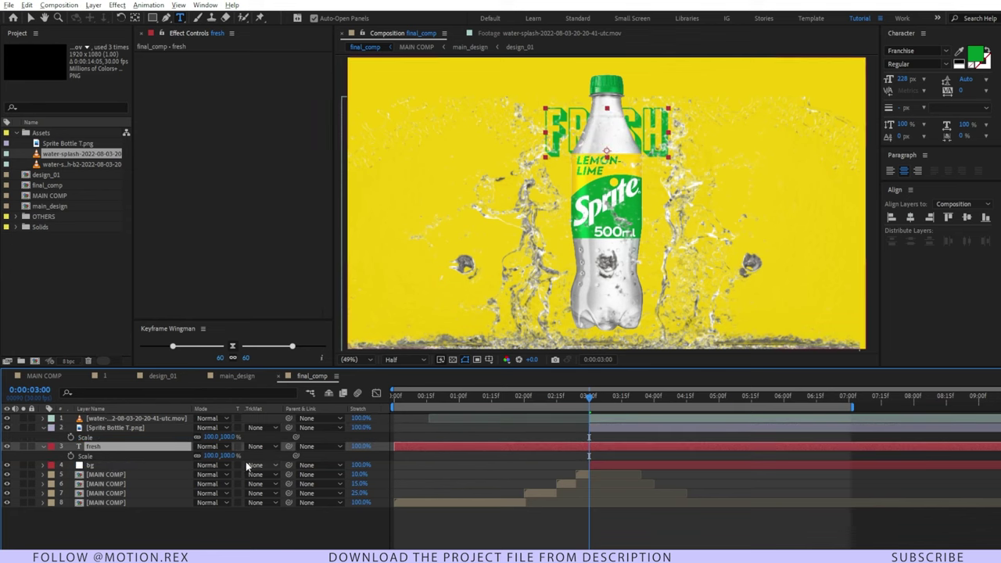
- Scale the fresh text to 547%, position it at about 1266, 933 behind the bottle and trim its start to 0:00:03:00
drag(227, 460, 394, 437)
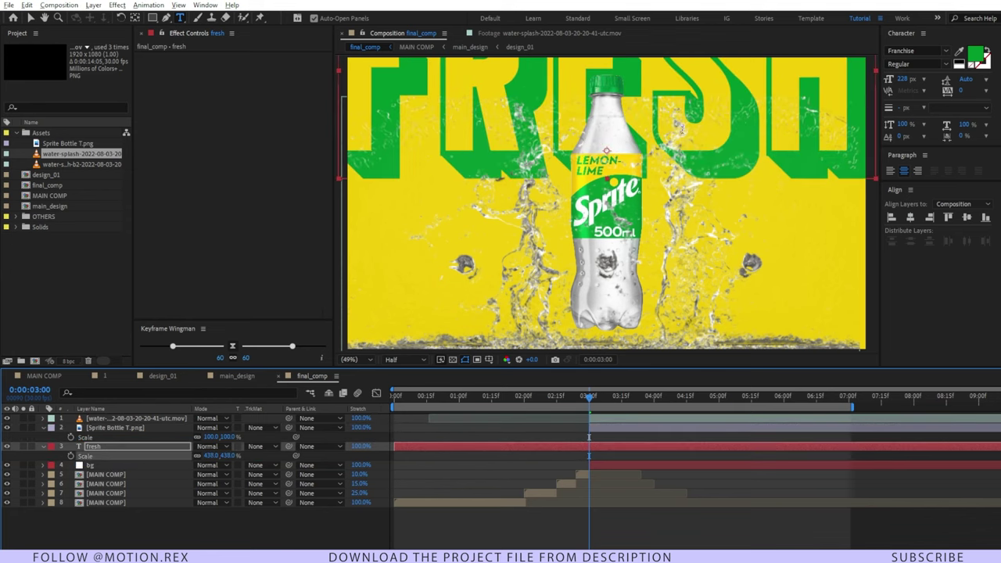
key(v)
drag(709, 108, 718, 205)
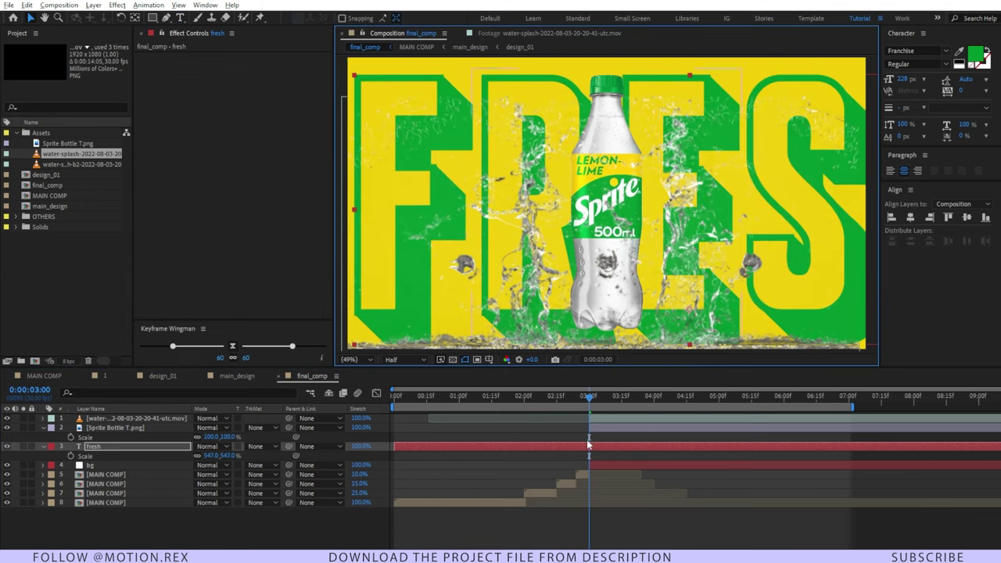
click(587, 447)
key(alt+bracketleft)
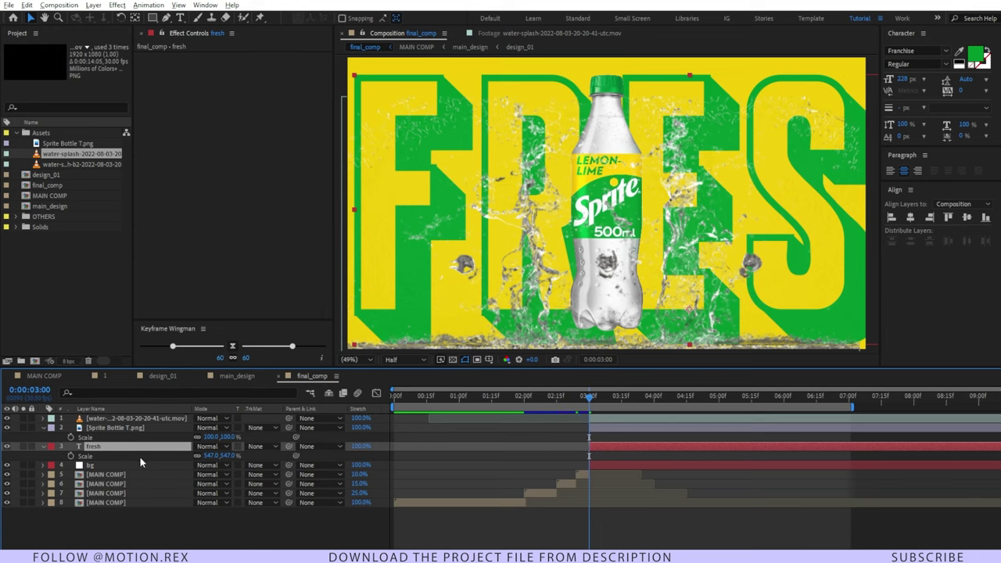
- Keyframe the fresh text's Position to slide leftward, from 1708, 933 at 0:00:03:00 to an end position near 0:00:07:00
key(alt+shift+p)
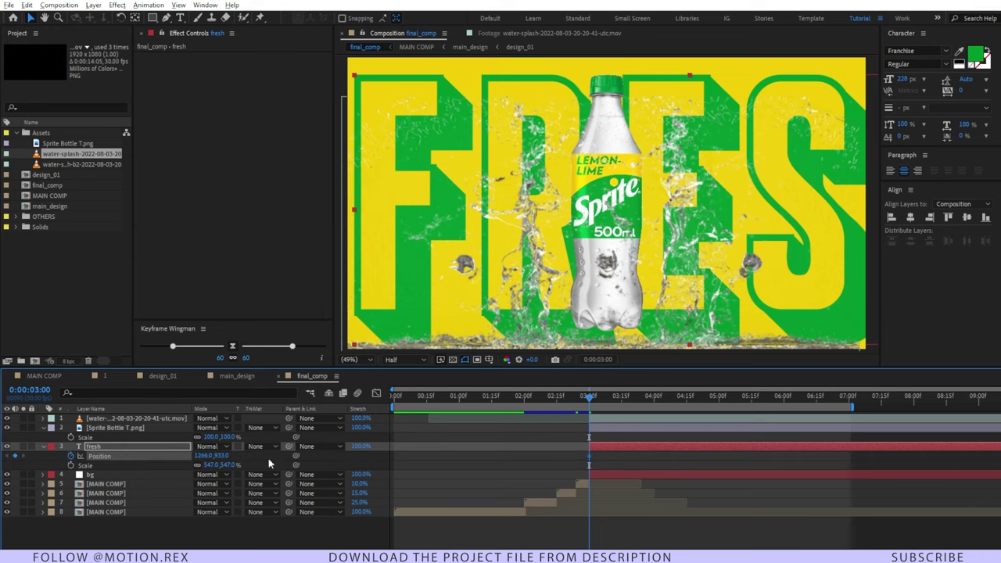
drag(205, 455, 391, 455)
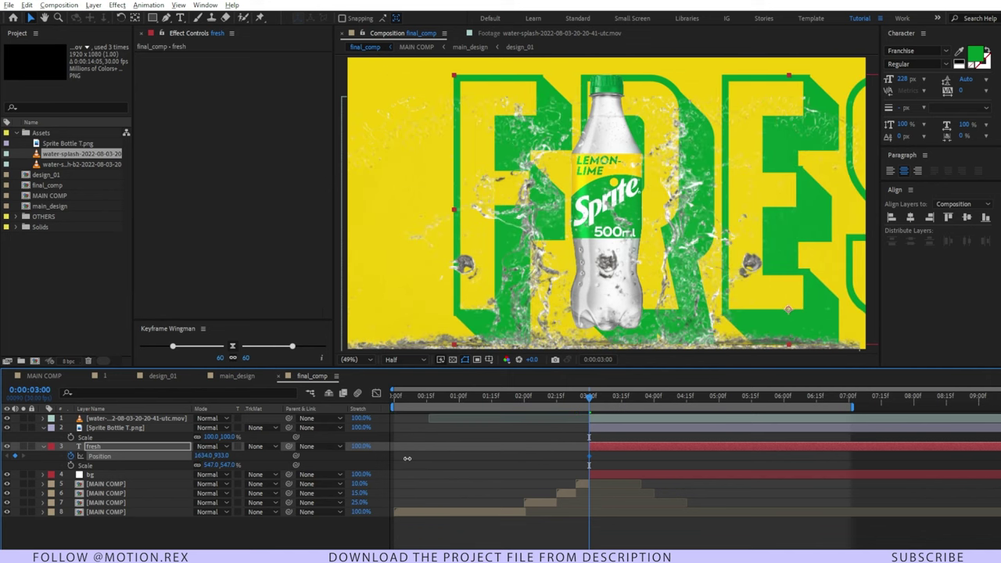
drag(596, 396, 689, 398)
click(849, 397)
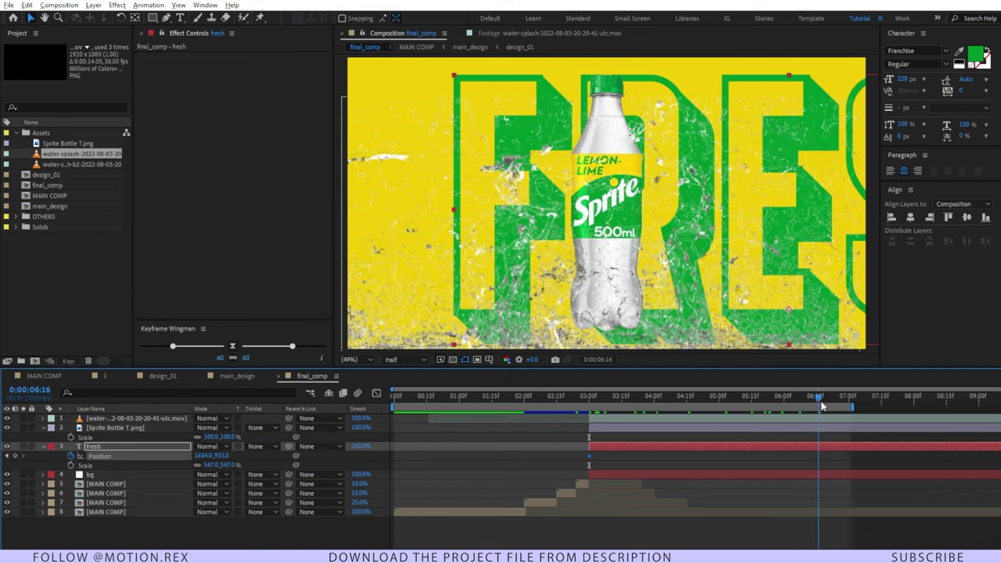
drag(206, 457, 11, 455)
drag(205, 456, 45, 437)
click(590, 397)
- Apply Easy Ease to both Position keyframes of the fresh text and display their speed graph
drag(870, 453, 575, 473)
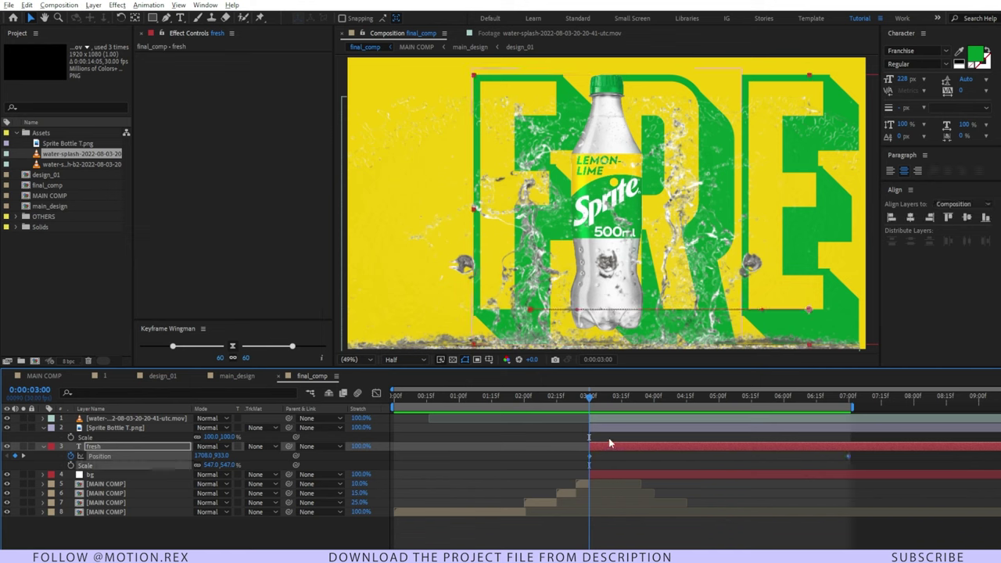
click(376, 393)
right_click(526, 441)
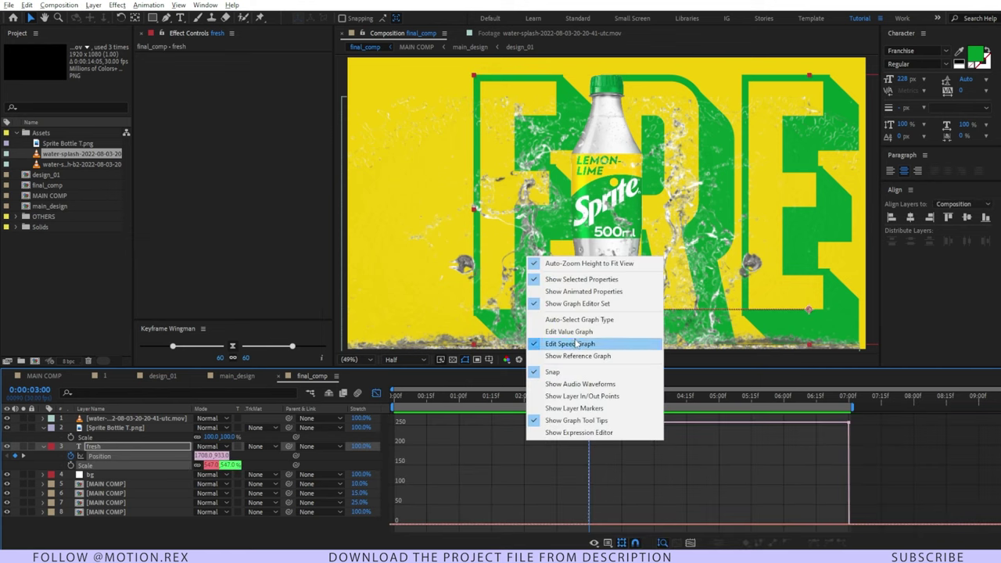
click(575, 344)
drag(868, 420, 527, 437)
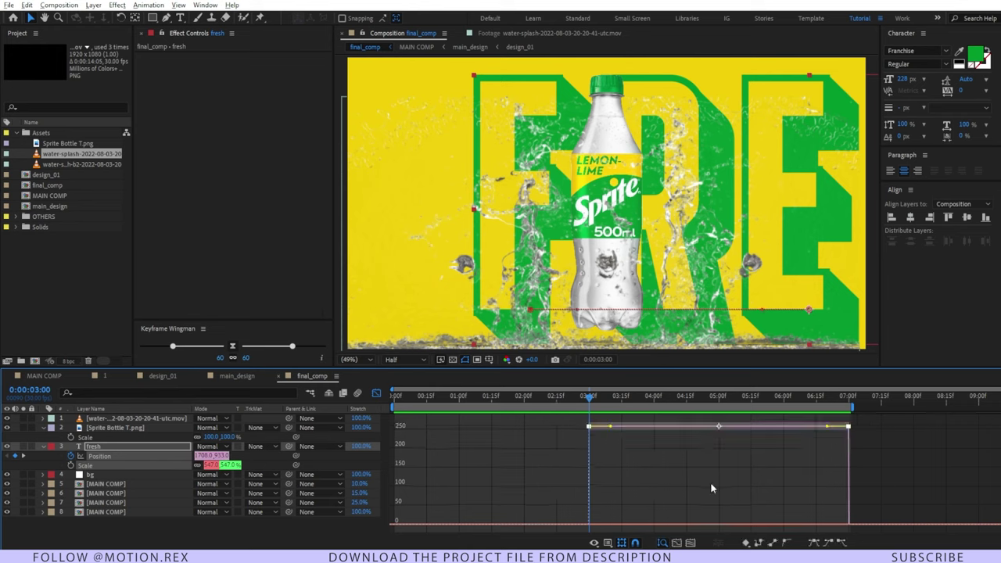
key(F9)
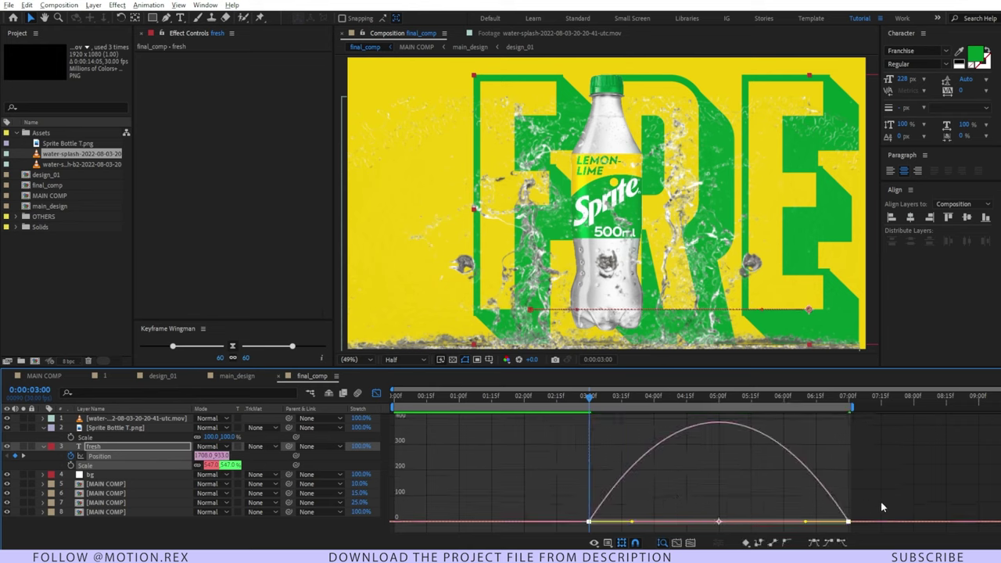
- Extend the last Position keyframe's incoming influence back to 0:00:05:00 for a slower finish, and preview the motion
click(718, 523)
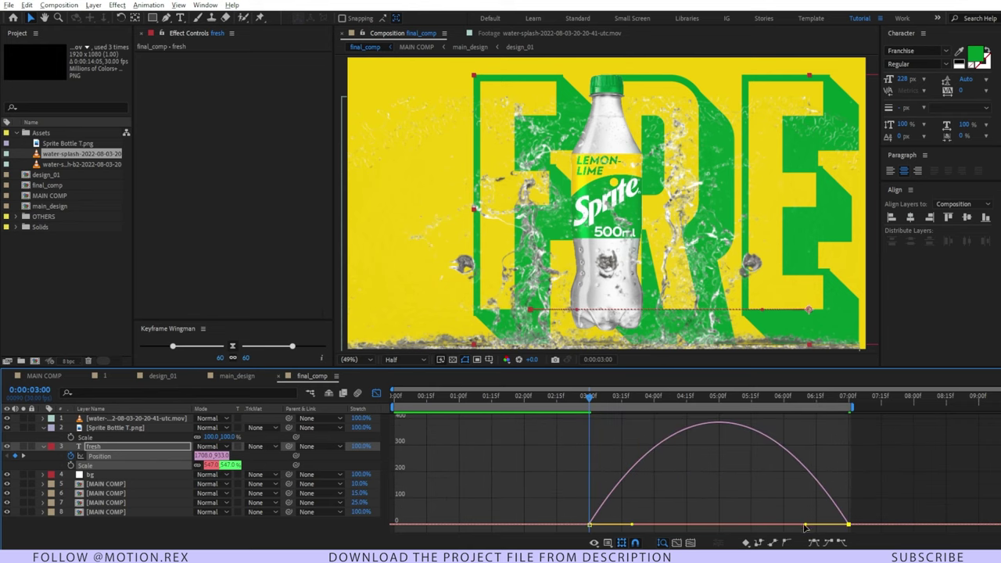
drag(806, 525, 718, 525)
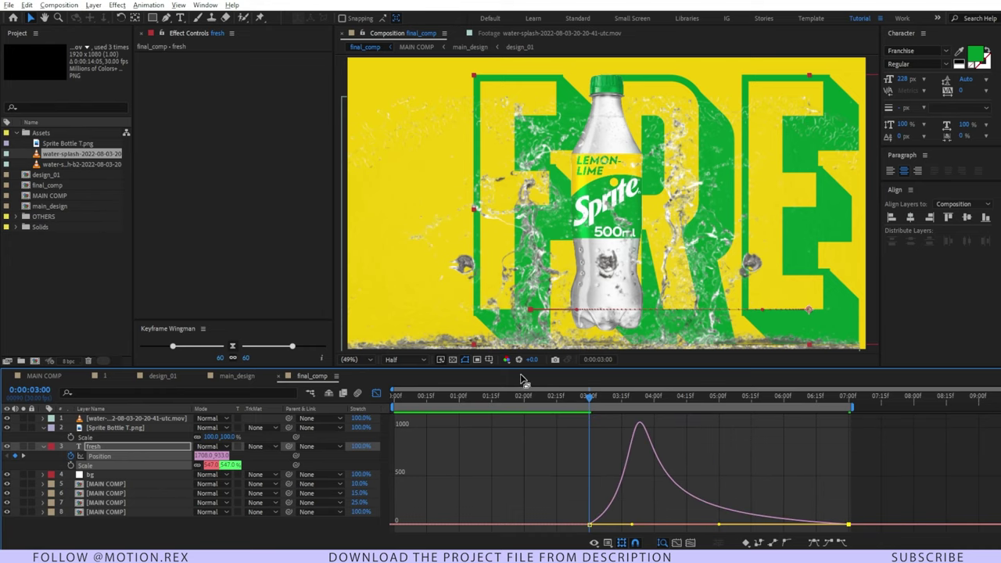
click(563, 398)
key(space)
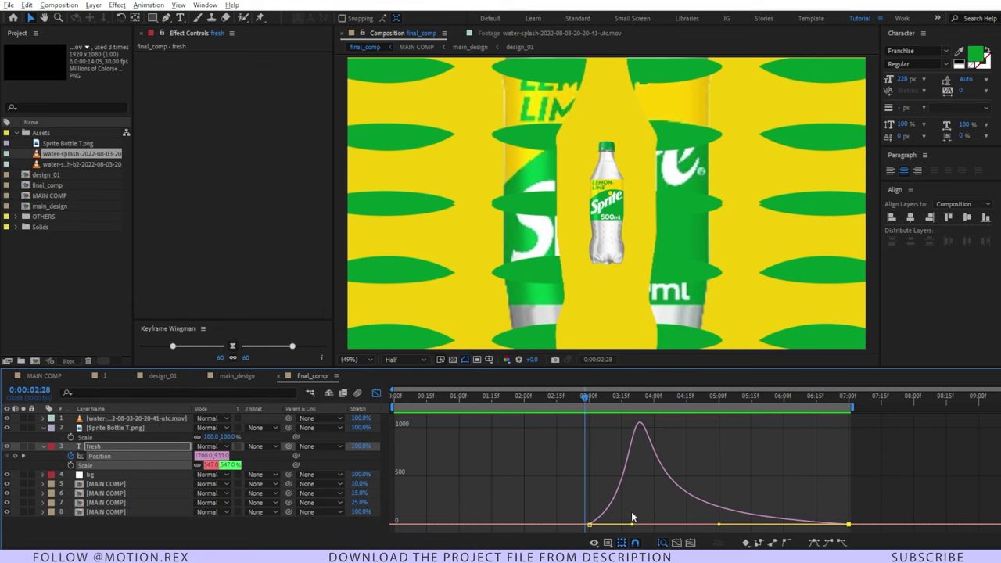
- Shorten the first Position keyframe's outgoing influence so the speed peaks just after 0:00:03:00, and preview the text's entrance
mouse_move(634, 529)
mouse_down()
mouse_move(626, 527)
mouse_move(634, 527)
mouse_up()
key(space)
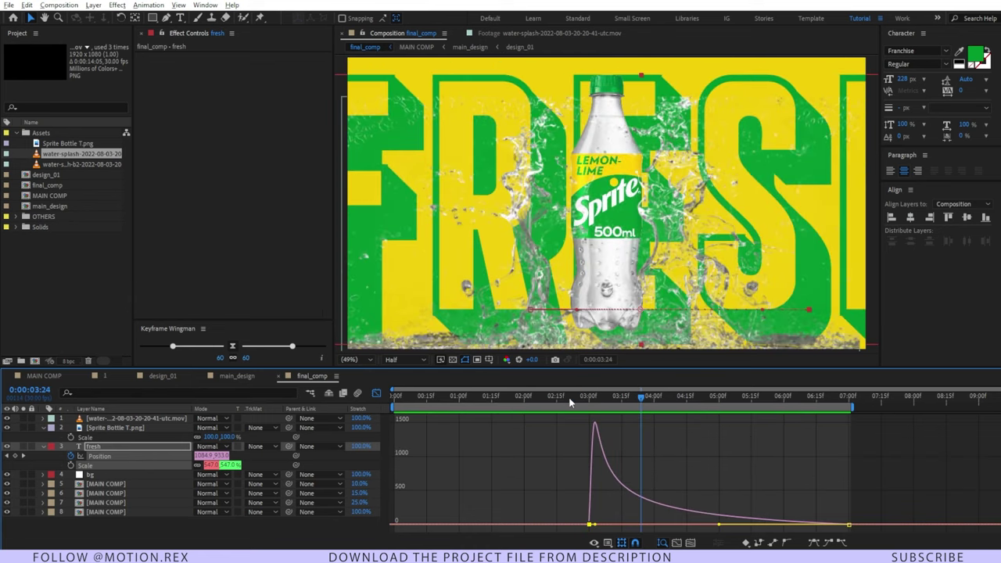
key(space)
key(space)
key(space)
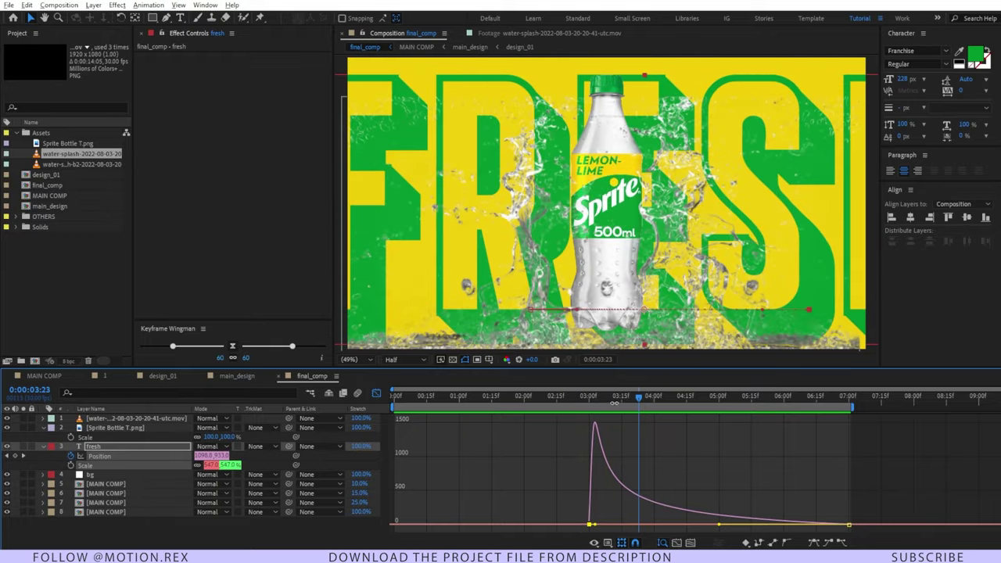
drag(634, 399, 565, 424)
key(space)
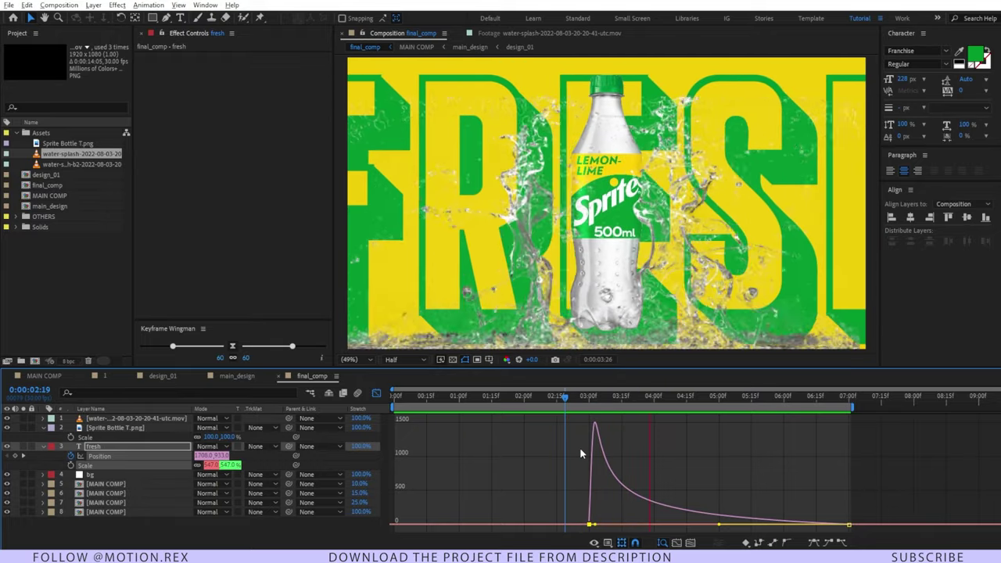
key(space)
- Reduce the first Position keyframe's outgoing influence to nearly zero for an immediate fast start, and replay the entrance
drag(595, 525, 589, 526)
key(space)
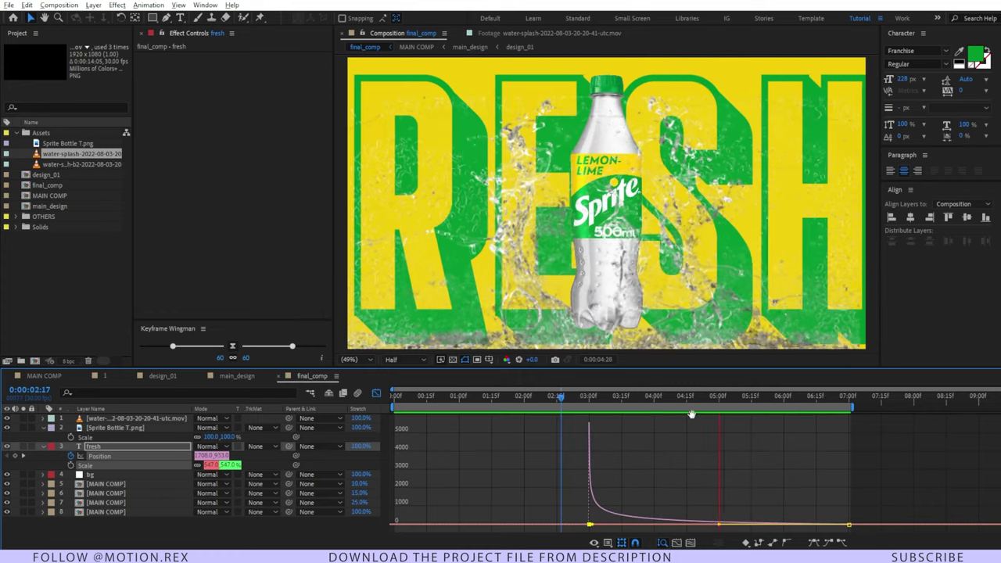
drag(654, 404, 559, 407)
key(space)
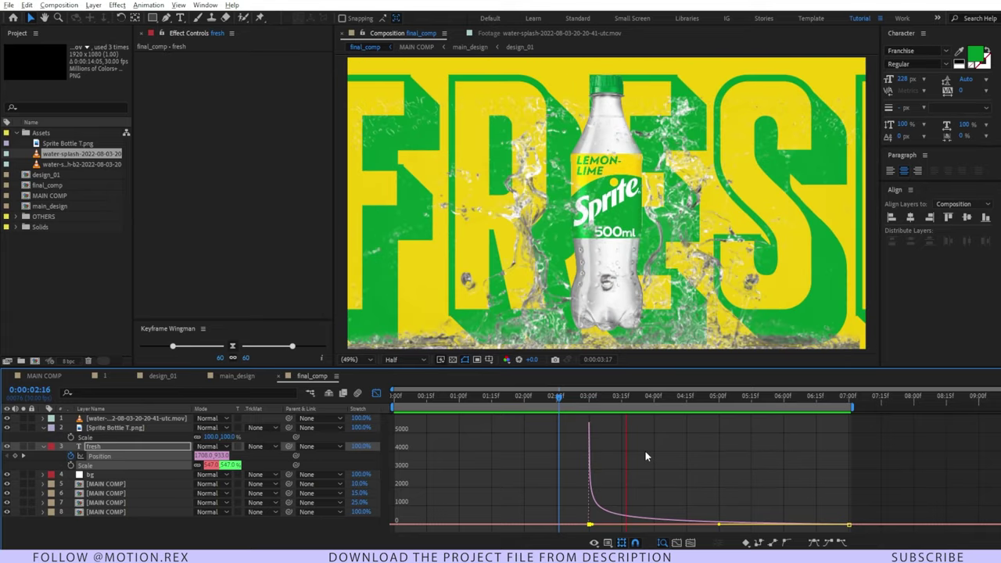
key(space)
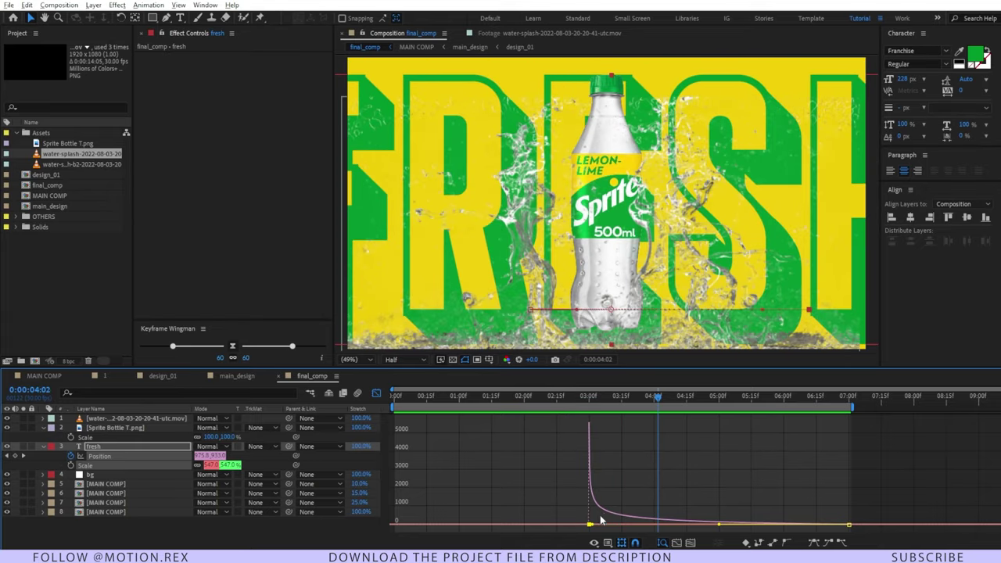
- Return to the layer bars, shift the fresh text's first Position keyframe a few frames before 0:00:03:00 and preview the result
click(376, 393)
click(603, 466)
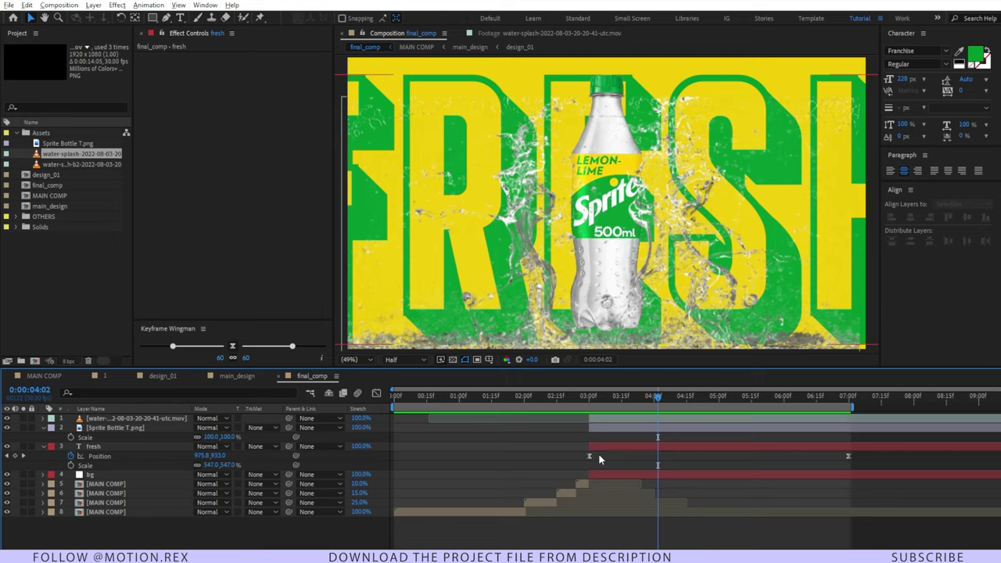
drag(590, 459, 583, 458)
click(570, 397)
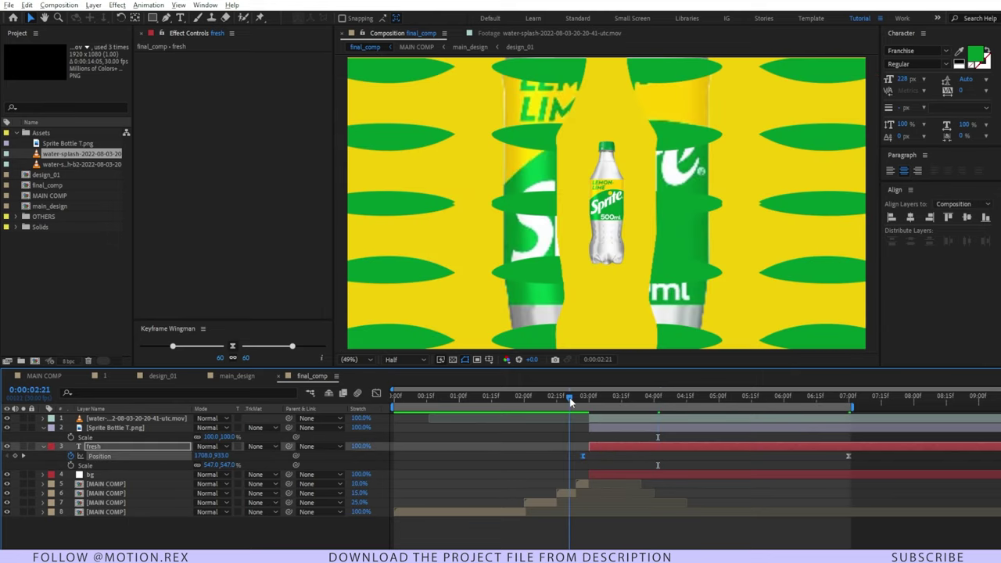
key(space)
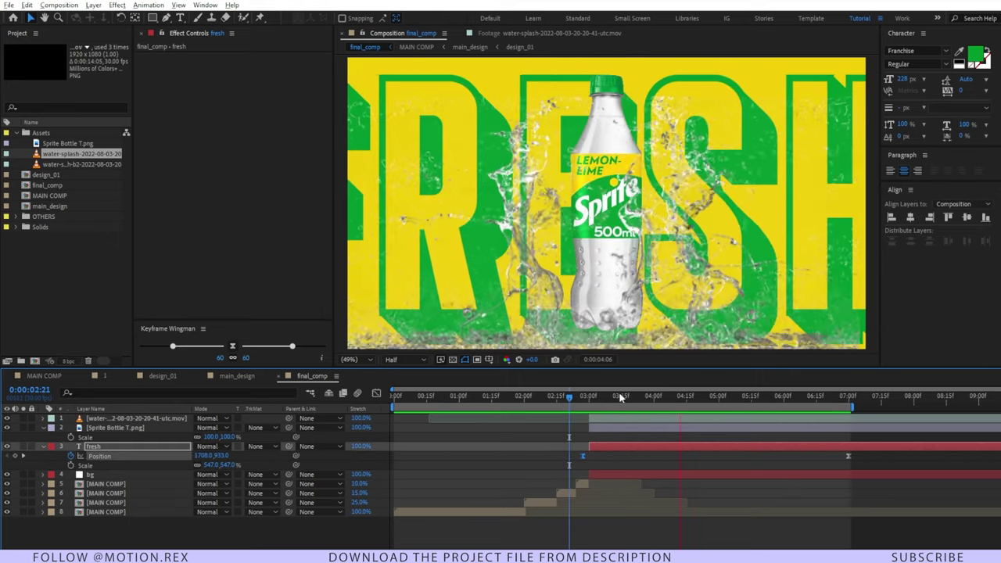
- Replay the transition into the fresh text scene from about 0:00:02:12, and park the playhead at 0:00:03:17
drag(588, 415, 550, 419)
key(space)
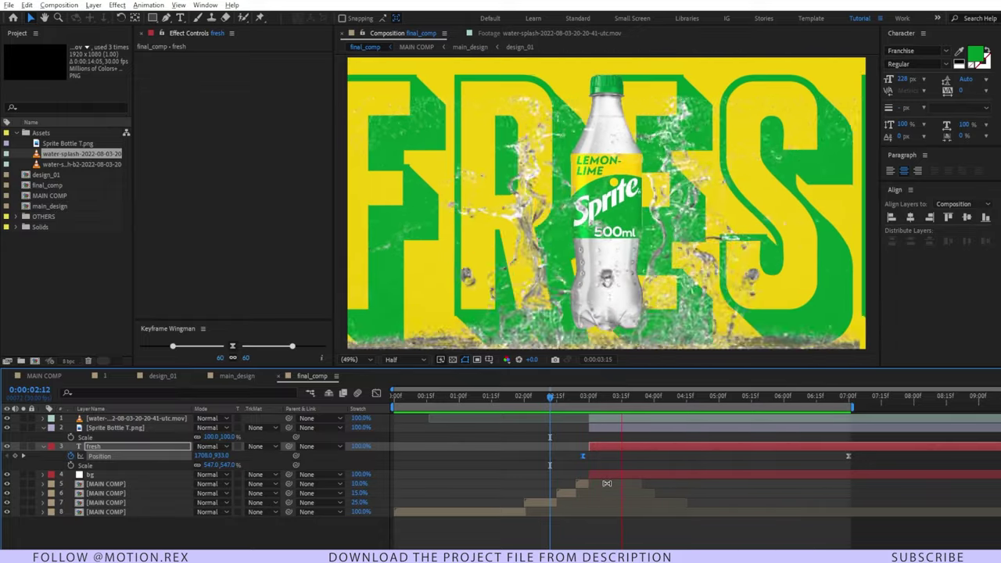
key(space)
click(614, 457)
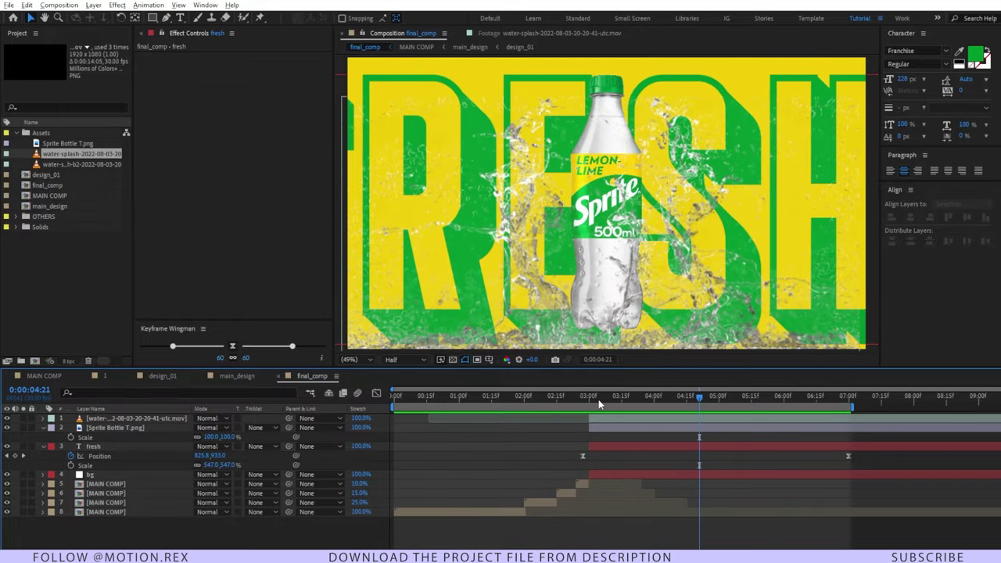
drag(590, 399, 554, 402)
key(space)
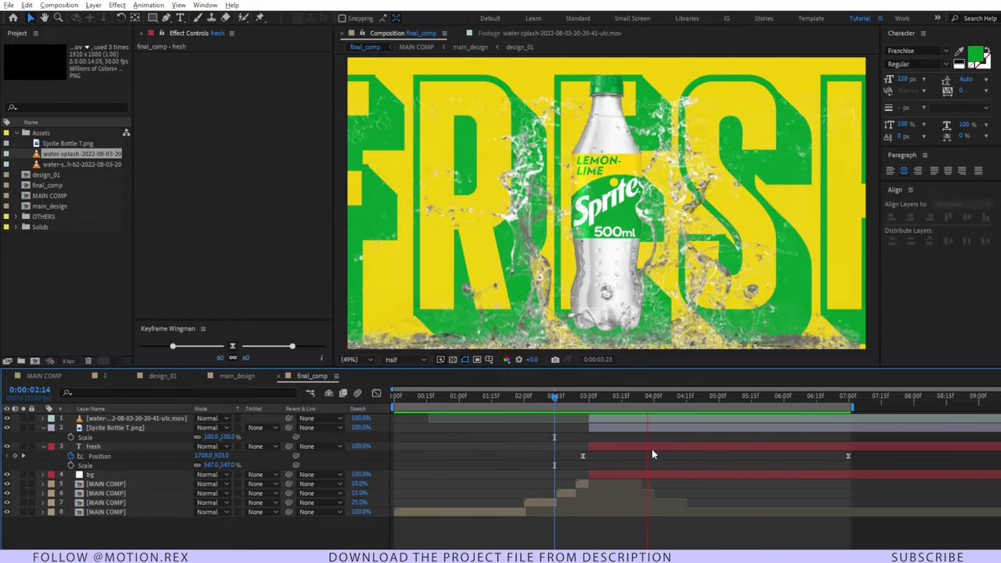
key(space)
click(626, 395)
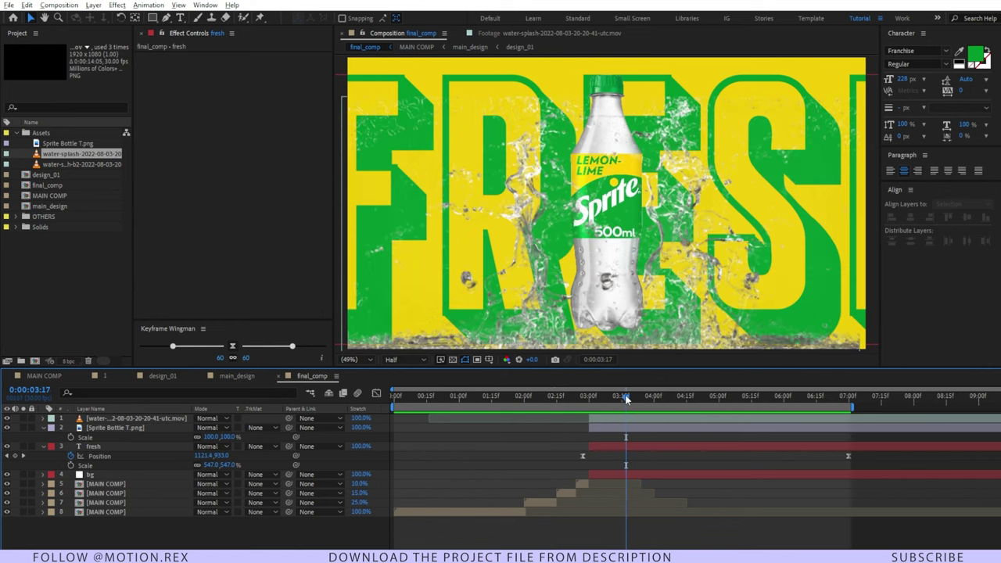
- Apply a Drop Shadow effect to the Sprite Bottle T.png layer in final_comp
click(77, 429)
key(ctrl+space)
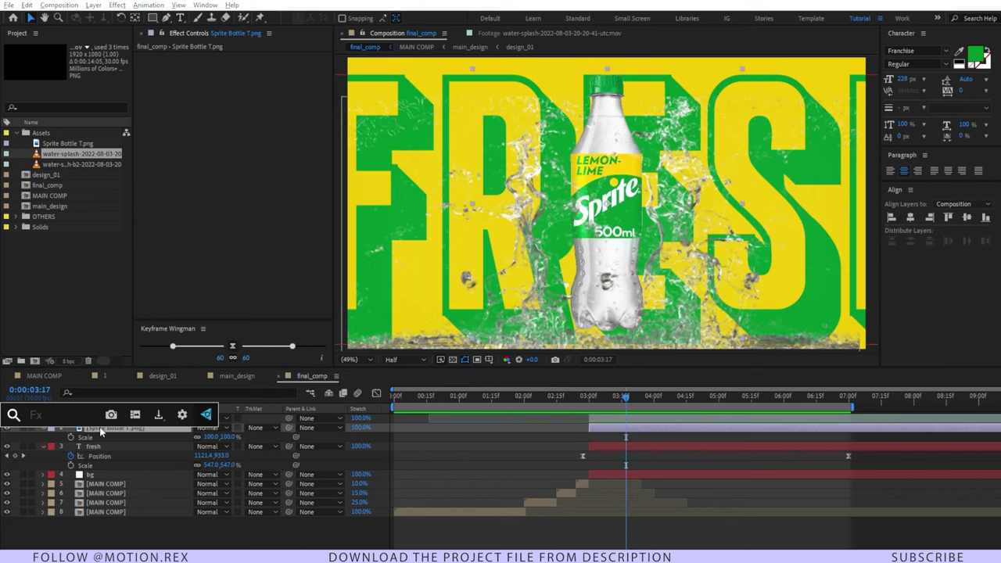
text(drop)
key(Return)
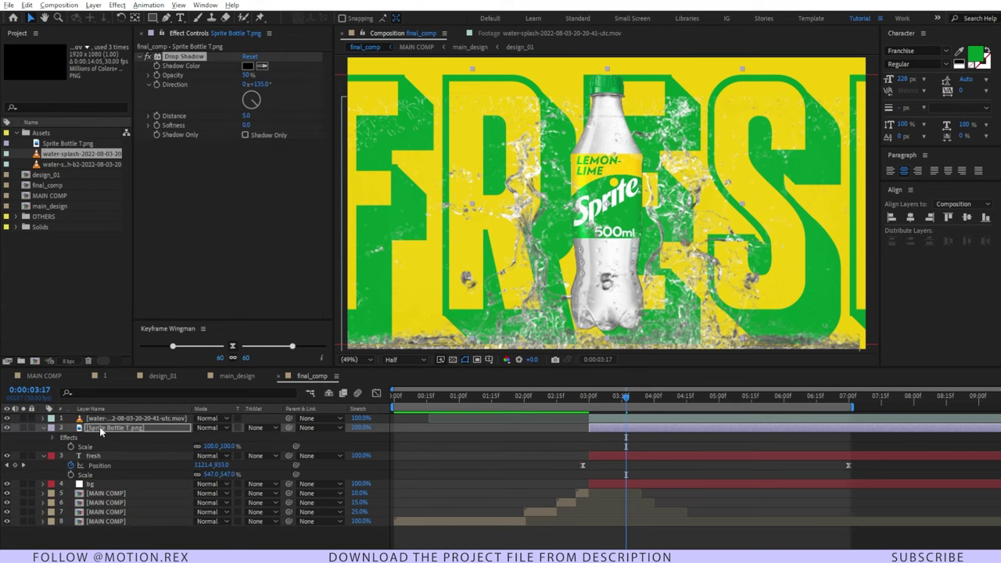
- With the playhead at 0:00:03:03, set the bottle's drop shadow to distance 61, softness 53 and opacity 40%
drag(633, 406, 594, 405)
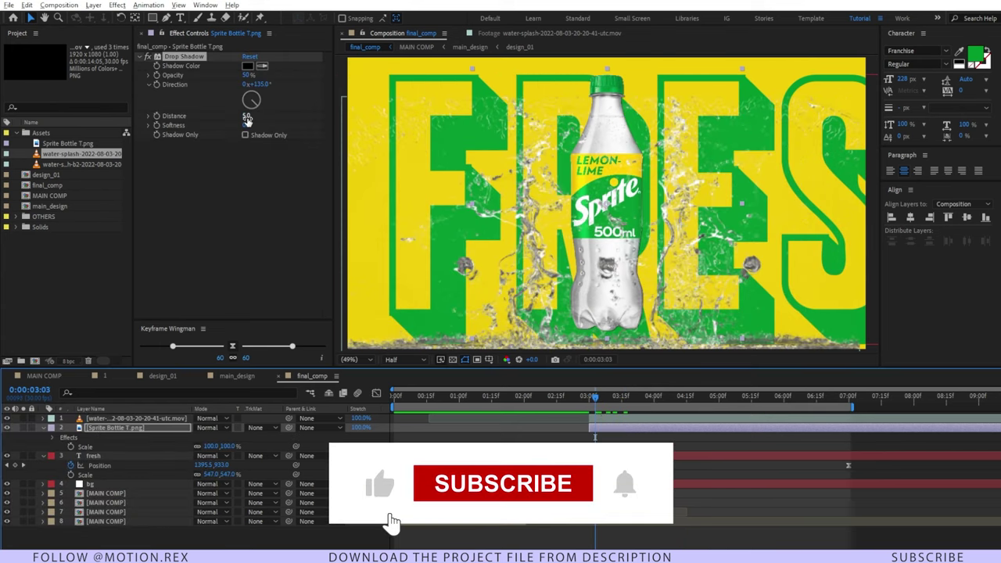
mouse_move(248, 117)
mouse_down()
mouse_move(284, 116)
mouse_move(261, 126)
mouse_up()
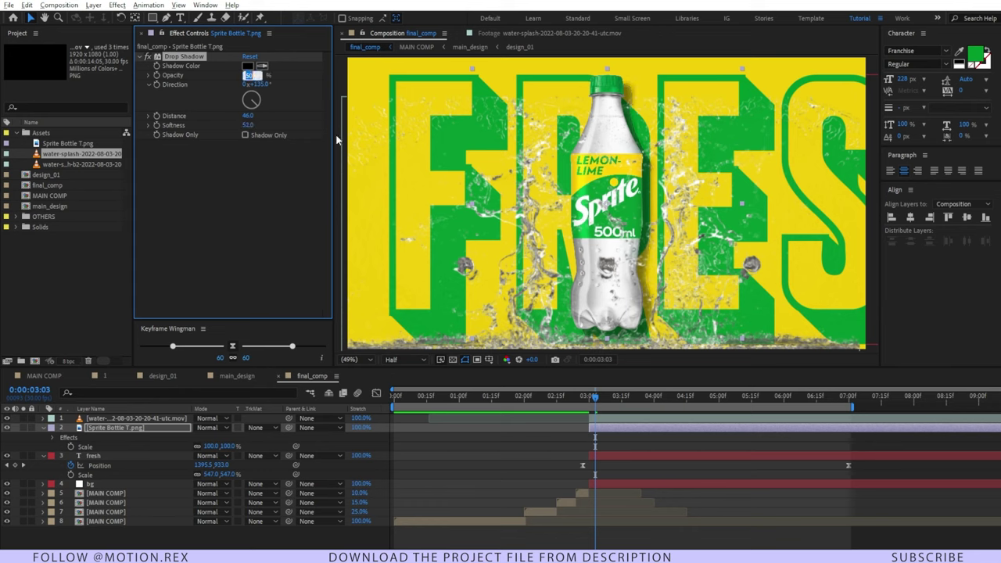
text(40)
key(Return)
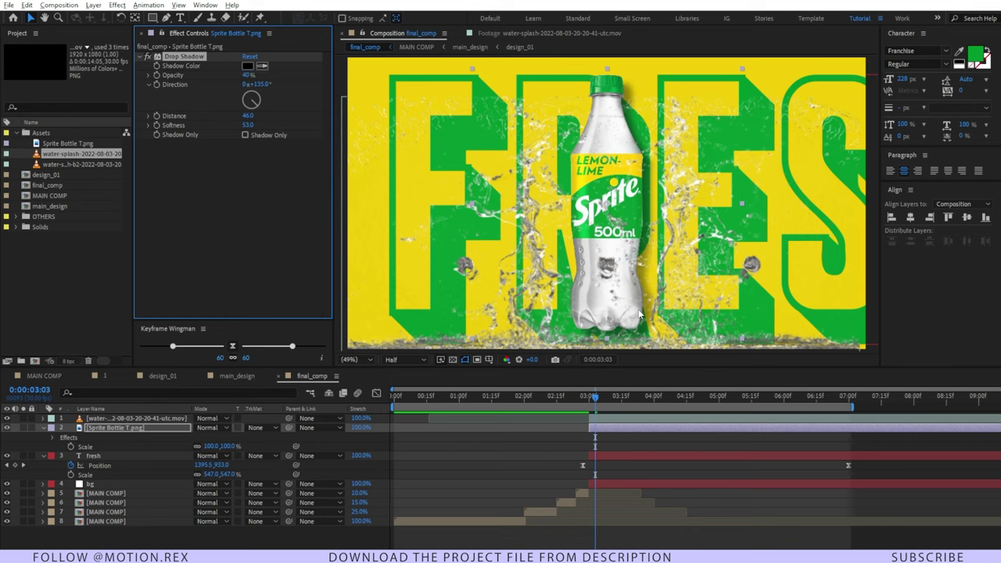
mouse_move(248, 116)
mouse_down()
mouse_move(272, 116)
mouse_move(260, 117)
mouse_up()
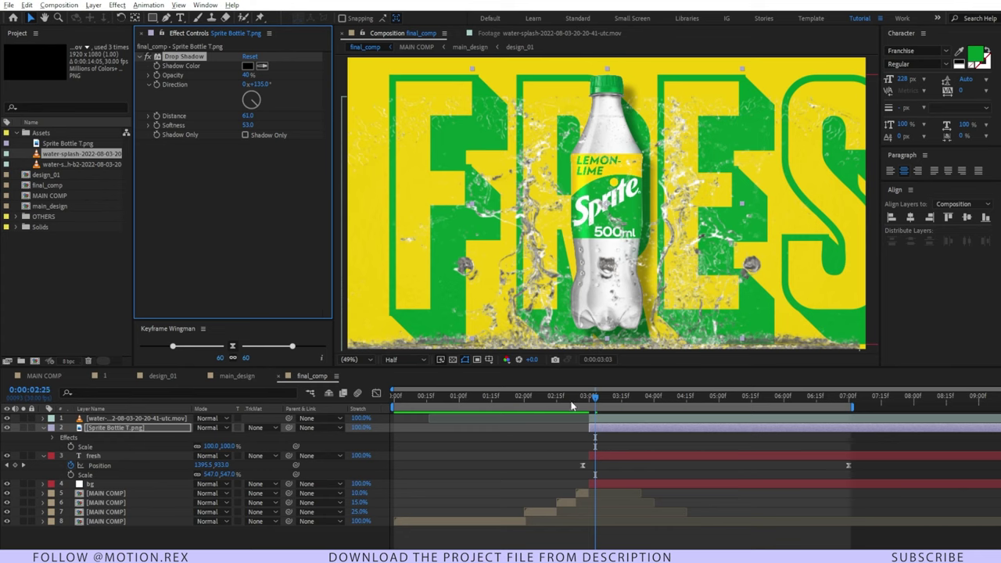
- Preview final_comp from the beginning, deselect the bottle layer and park the playhead at 0:00:02:06
key(Home)
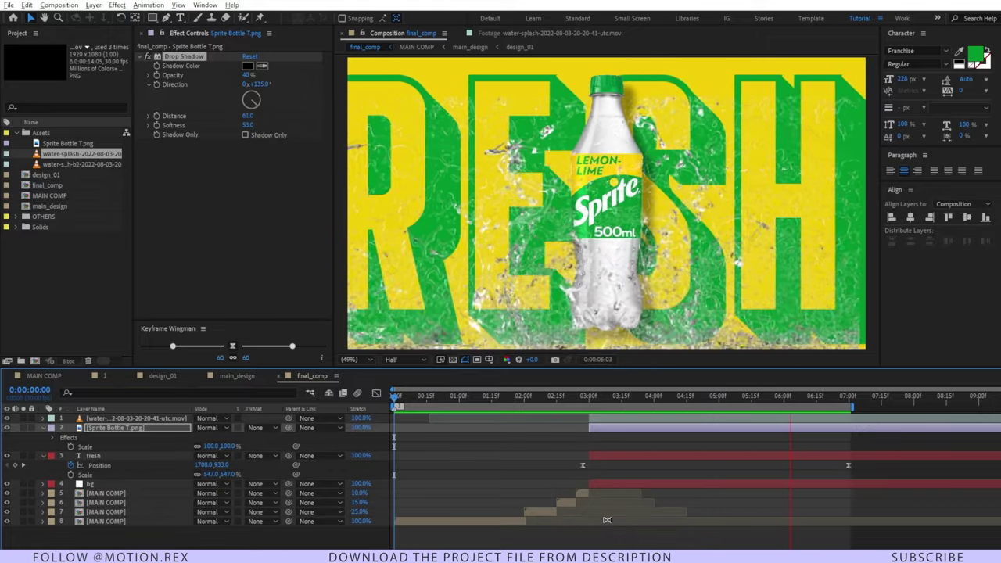
click(523, 467)
click(537, 407)
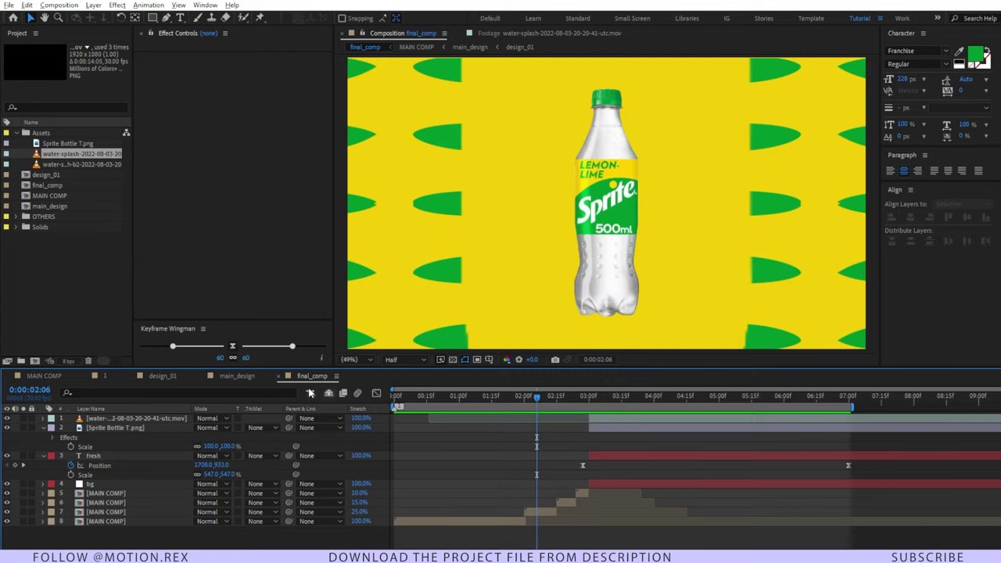
- In main_design, rotate the design_01 layer to -15° and replay final_comp from the start to check the tilted pattern
click(246, 378)
click(509, 401)
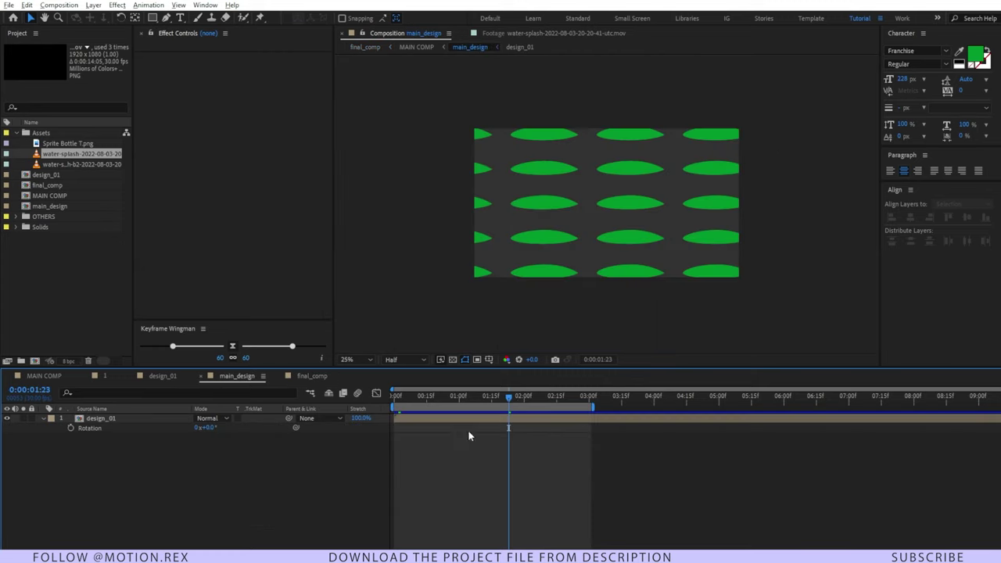
text(-15)
key(Return)
click(223, 481)
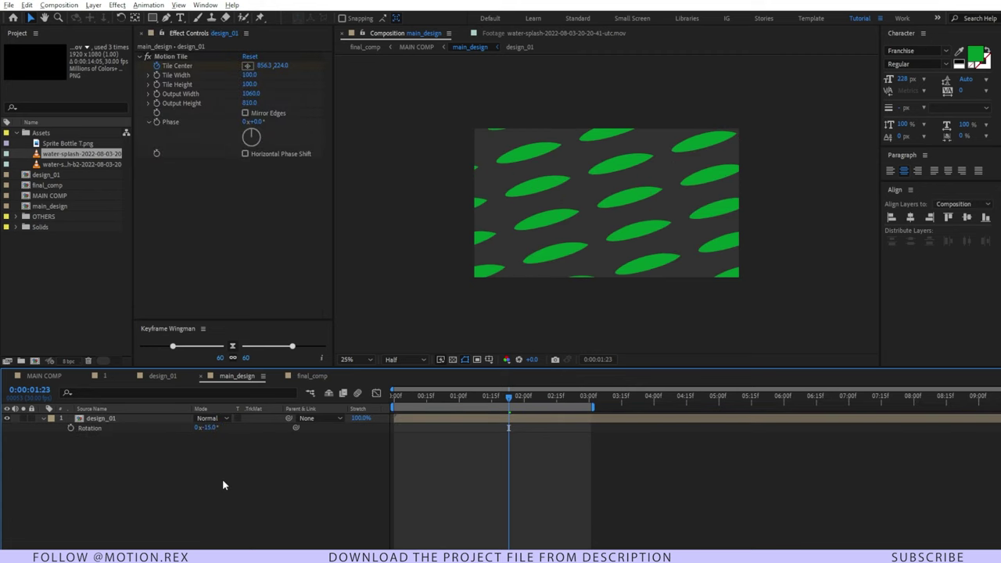
click(316, 380)
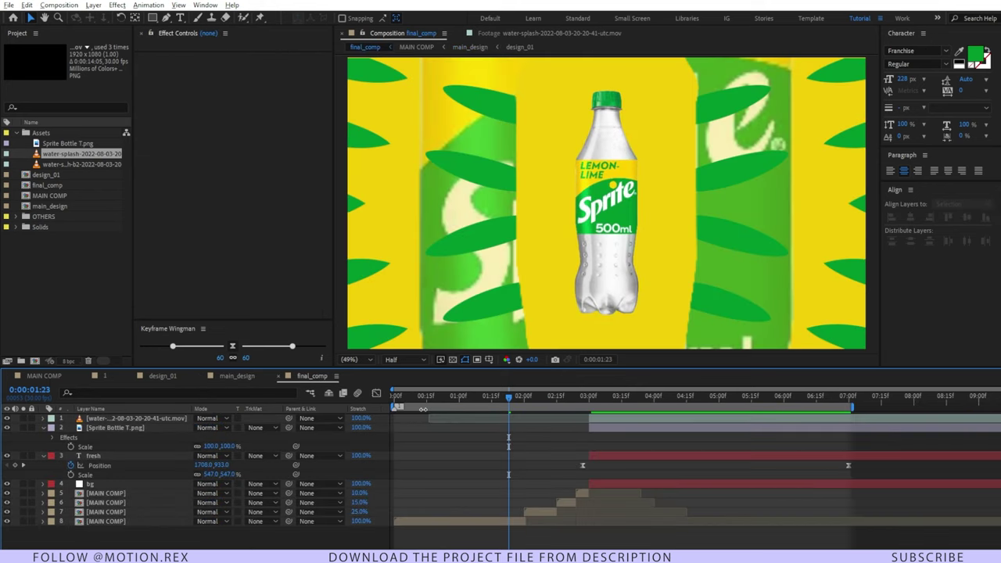
drag(421, 401, 391, 440)
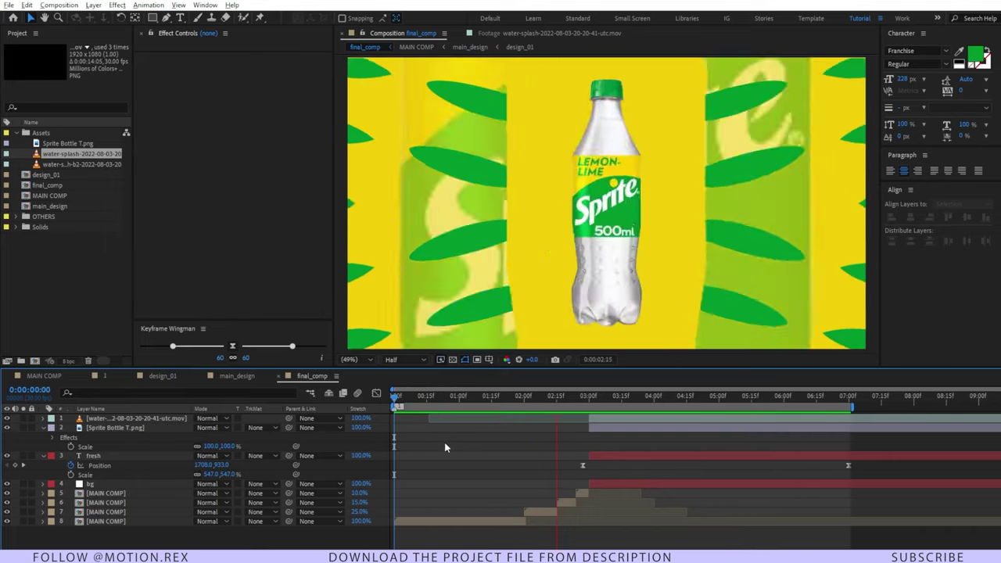